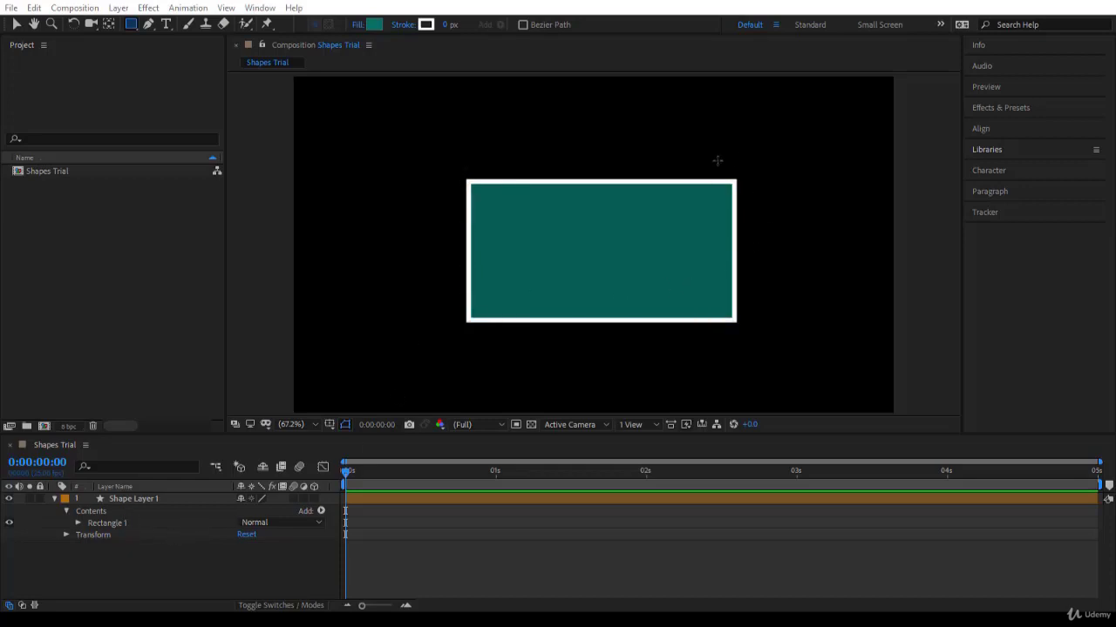
# Set the teal rectangle's stroke width to 0 px and select Shape Layer 1 for deletion
pyautogui.click(173, 499)
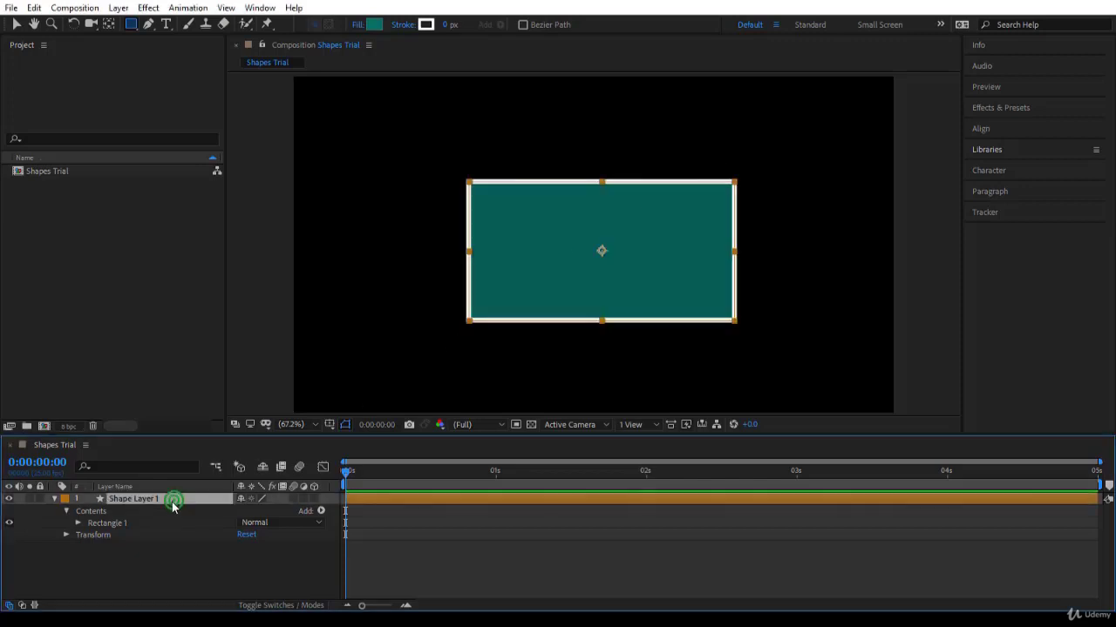
pyautogui.click(447, 24)
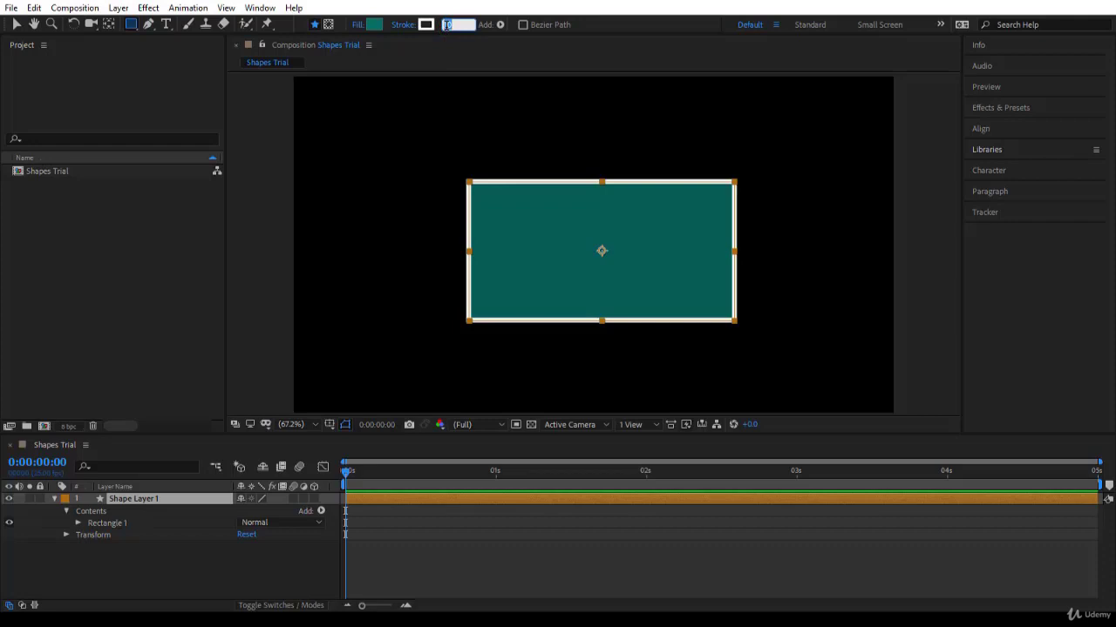
pyautogui.write('0')
pyautogui.press('Return')
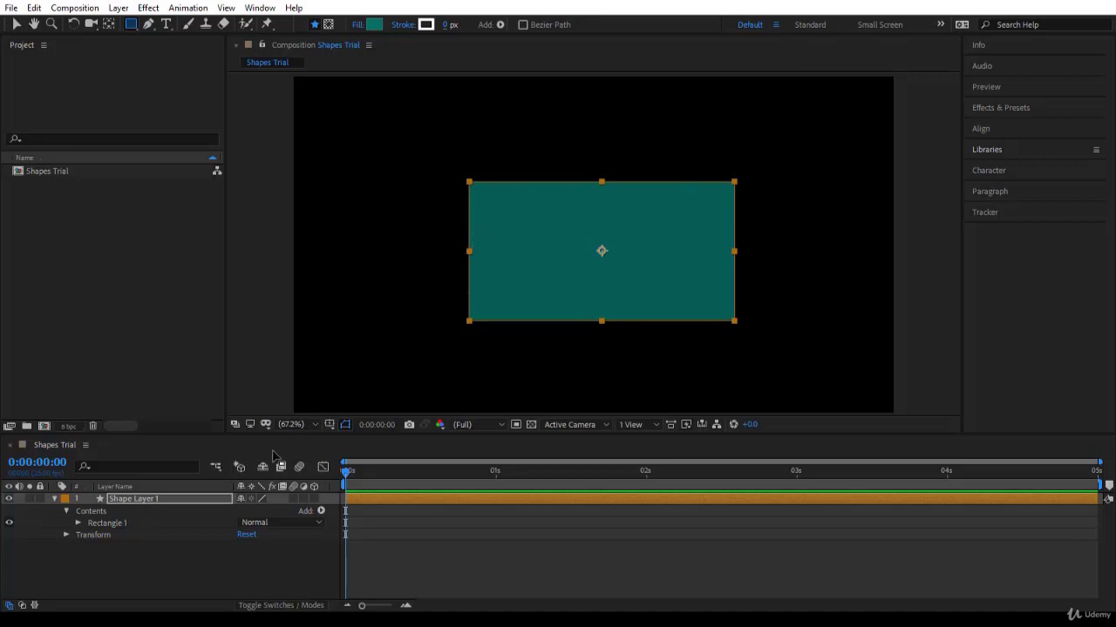
pyautogui.click(172, 502)
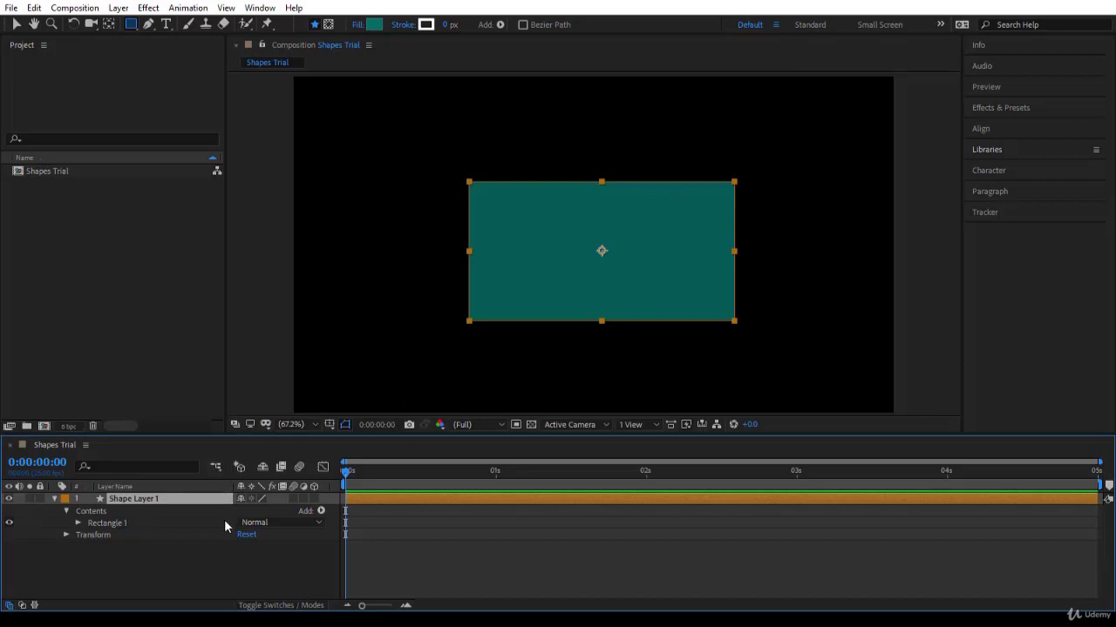
pyautogui.click(181, 498)
# Delete the old shape layer and draw a new strokeless teal rectangle at the composition centre
pyautogui.press('Delete')
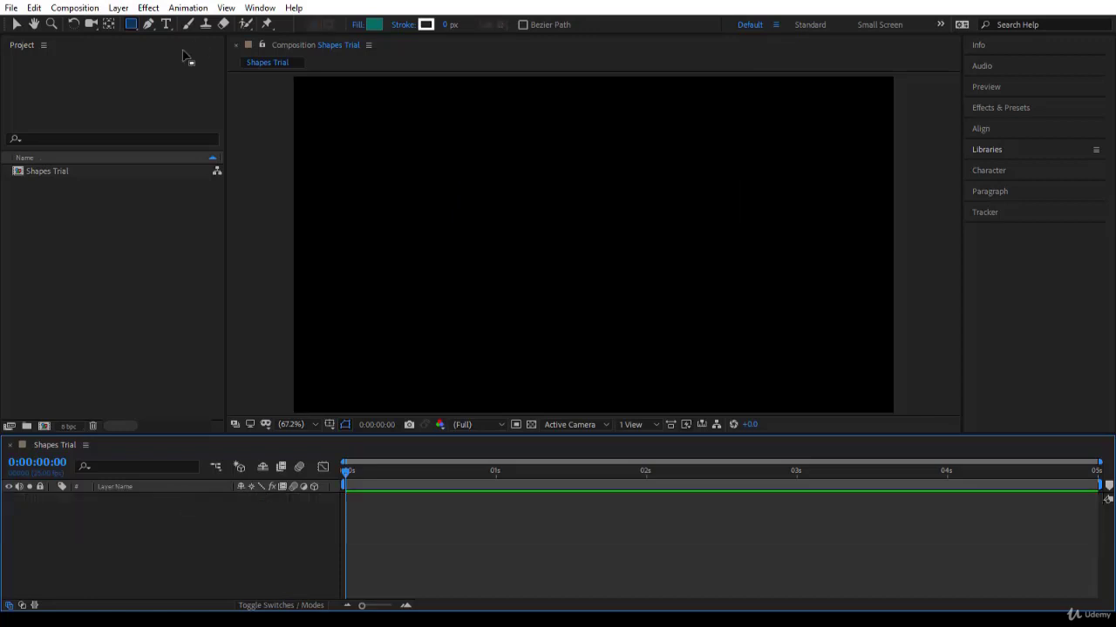
pyautogui.moveTo(466, 185); pyautogui.dragTo(737, 304)
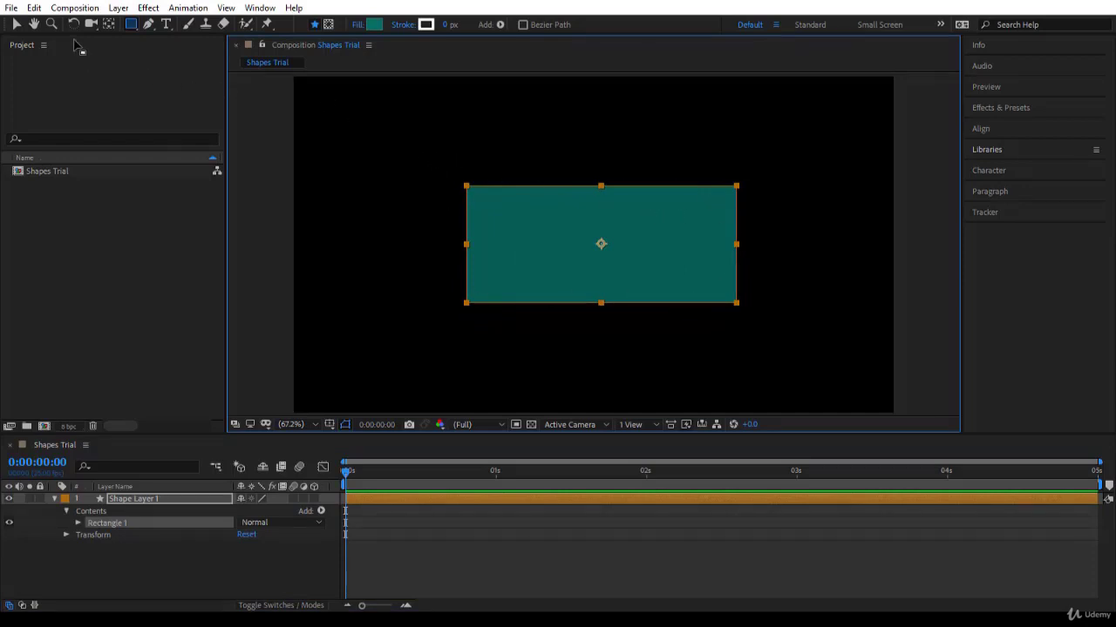
pyautogui.click(16, 26)
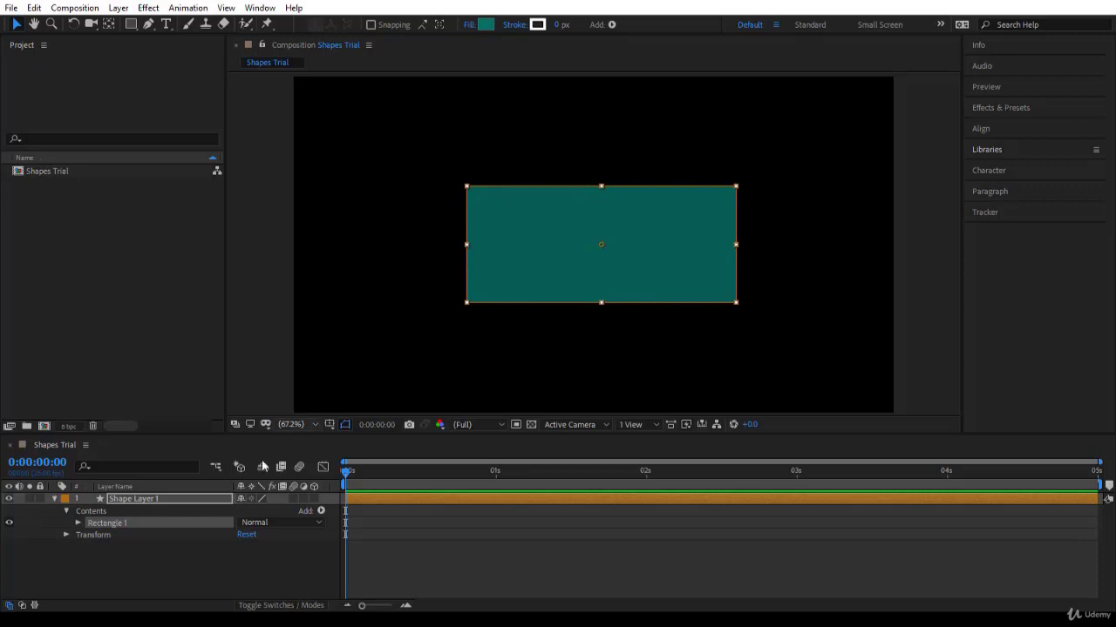
# Compare the anchor points of Shape Layer 1 and Rectangle 1, then pick the Ellipse Tool
pyautogui.click(131, 525)
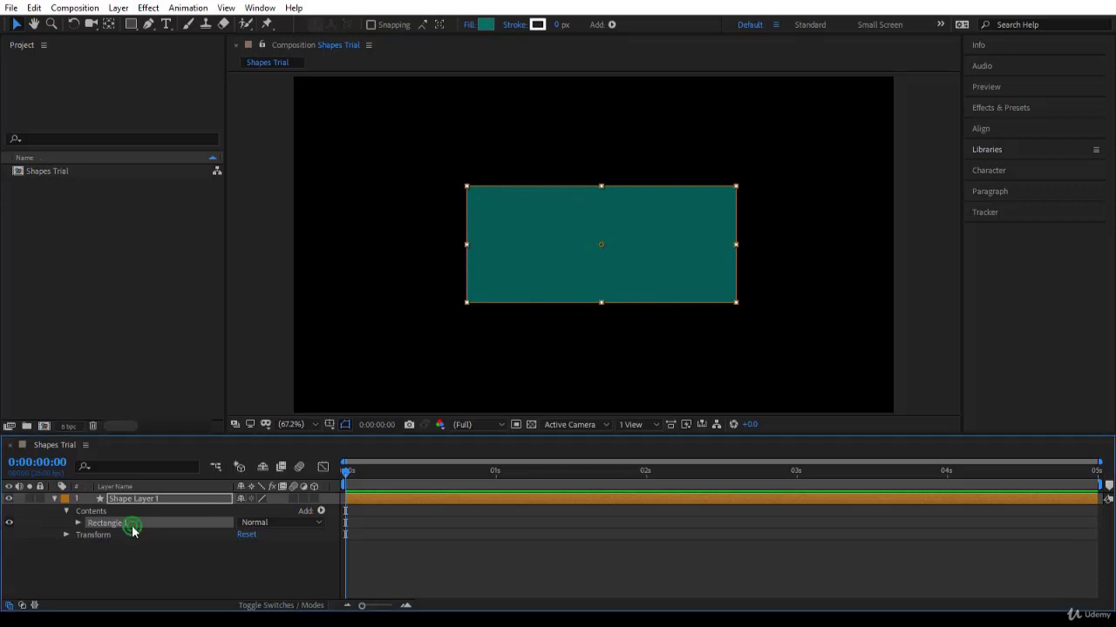
pyautogui.click(155, 498)
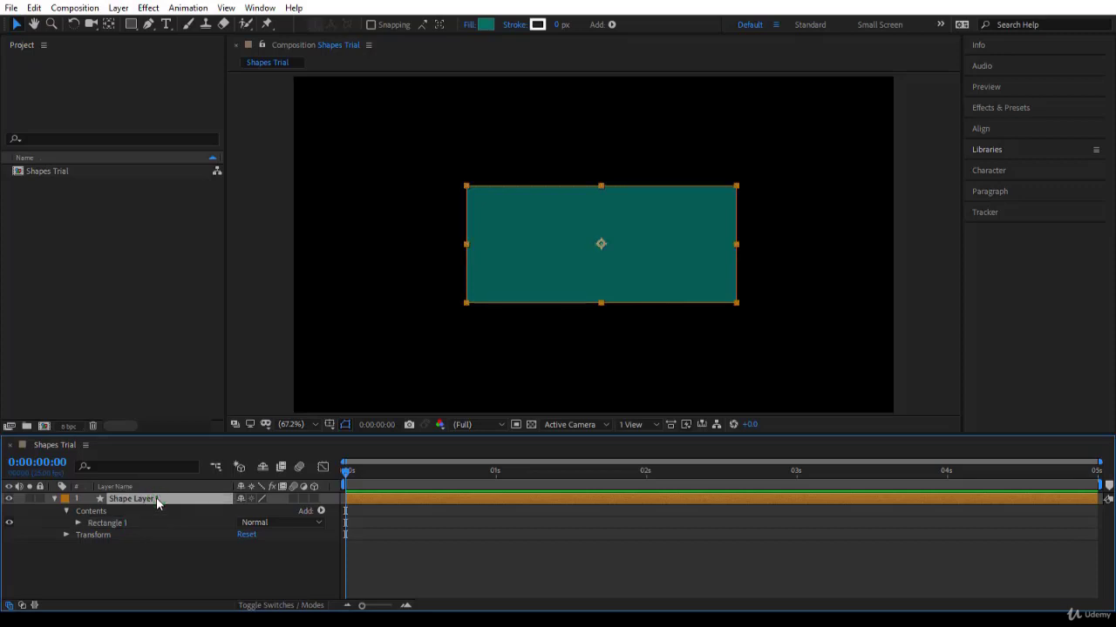
pyautogui.click(131, 498)
pyautogui.click(126, 523)
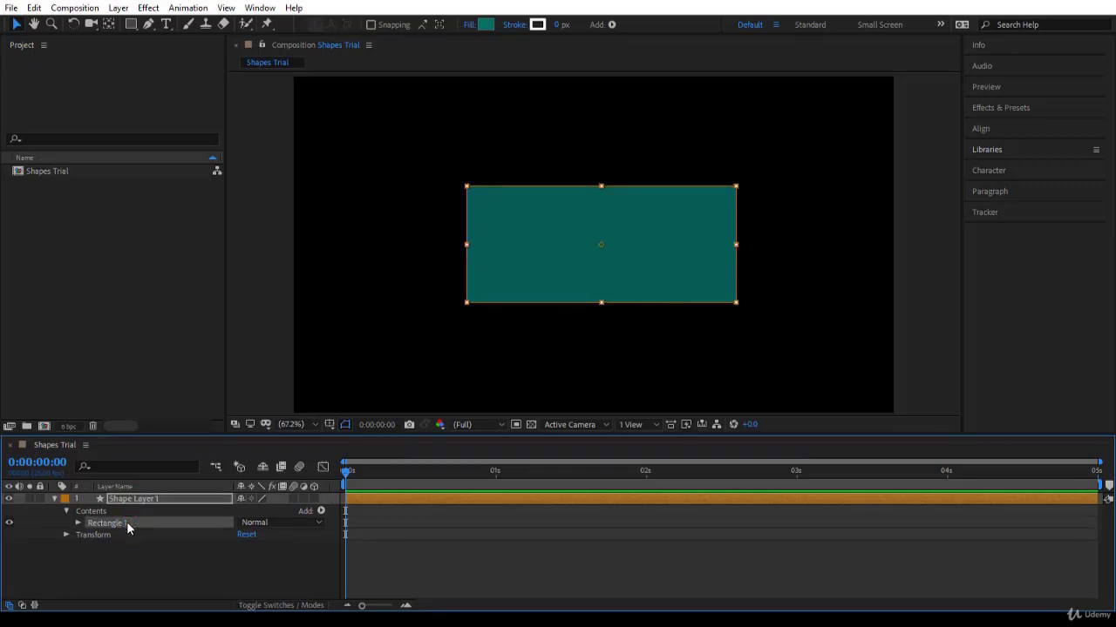
pyautogui.click(141, 499)
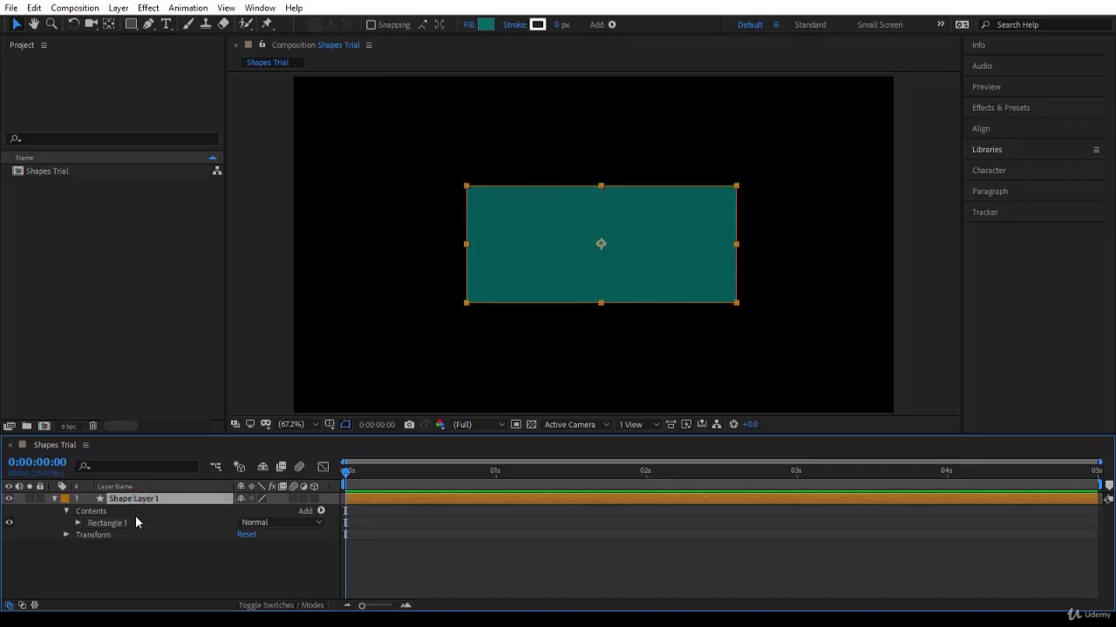
pyautogui.click(132, 523)
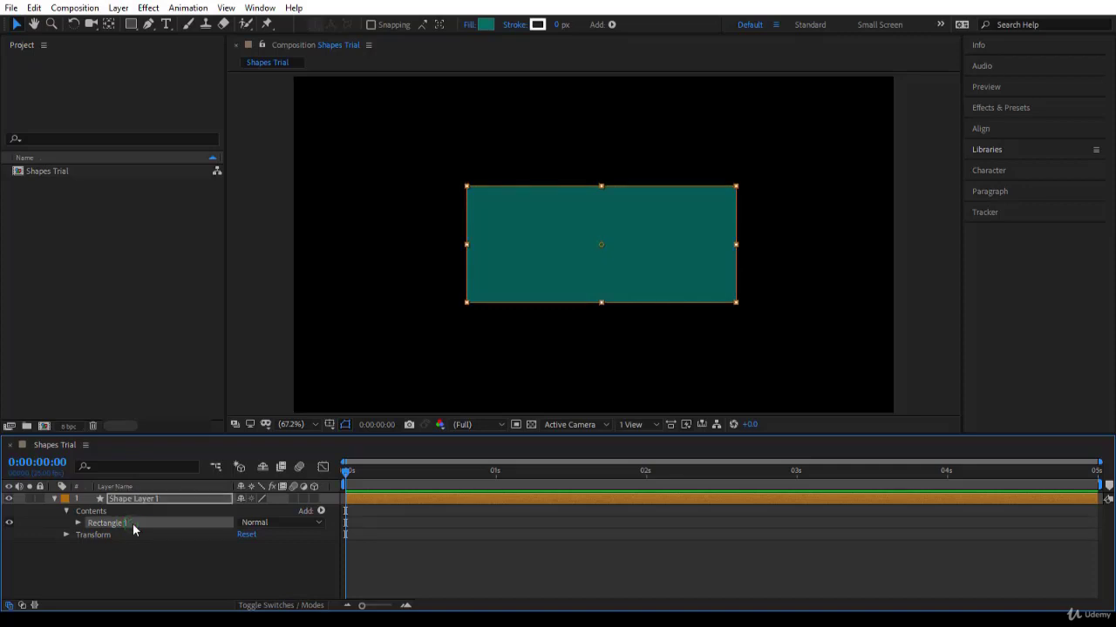
pyautogui.click(185, 502)
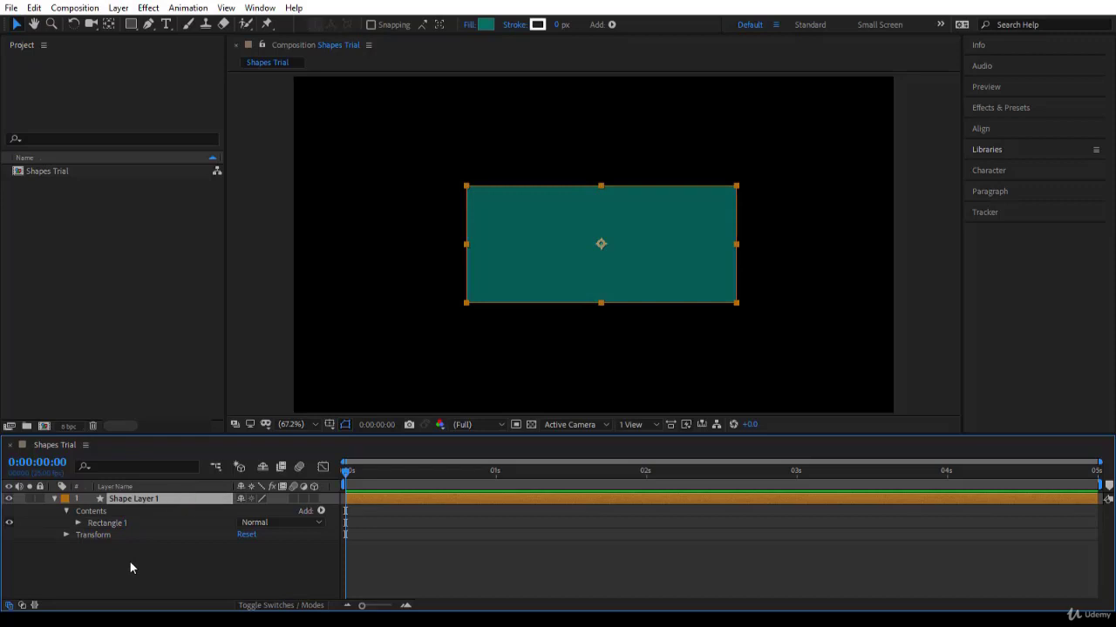
pyautogui.click(132, 24)
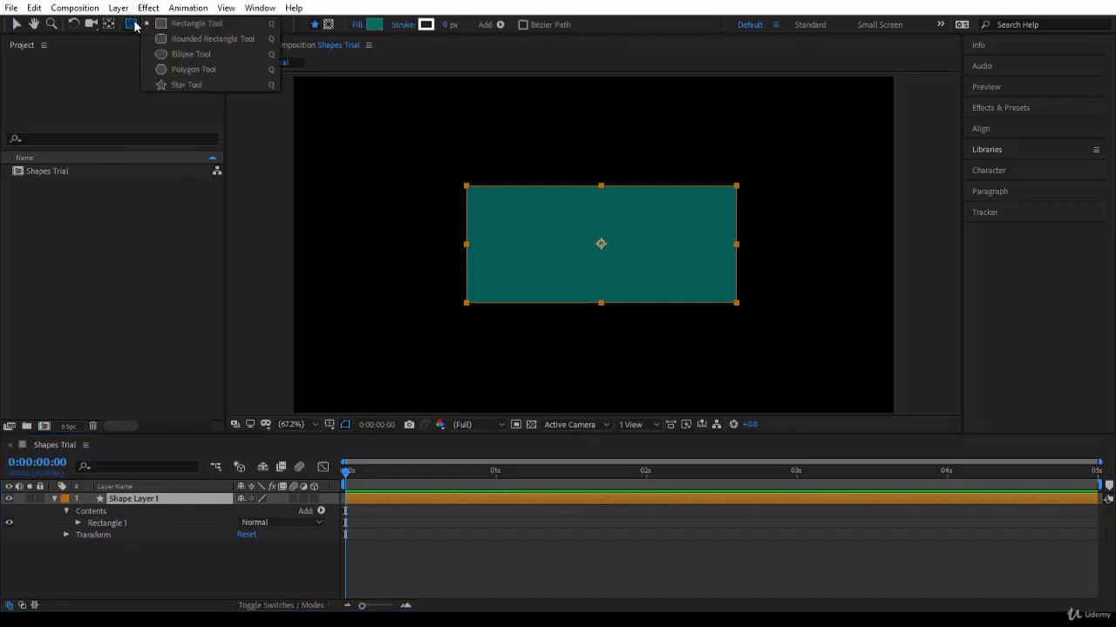
pyautogui.click(191, 53)
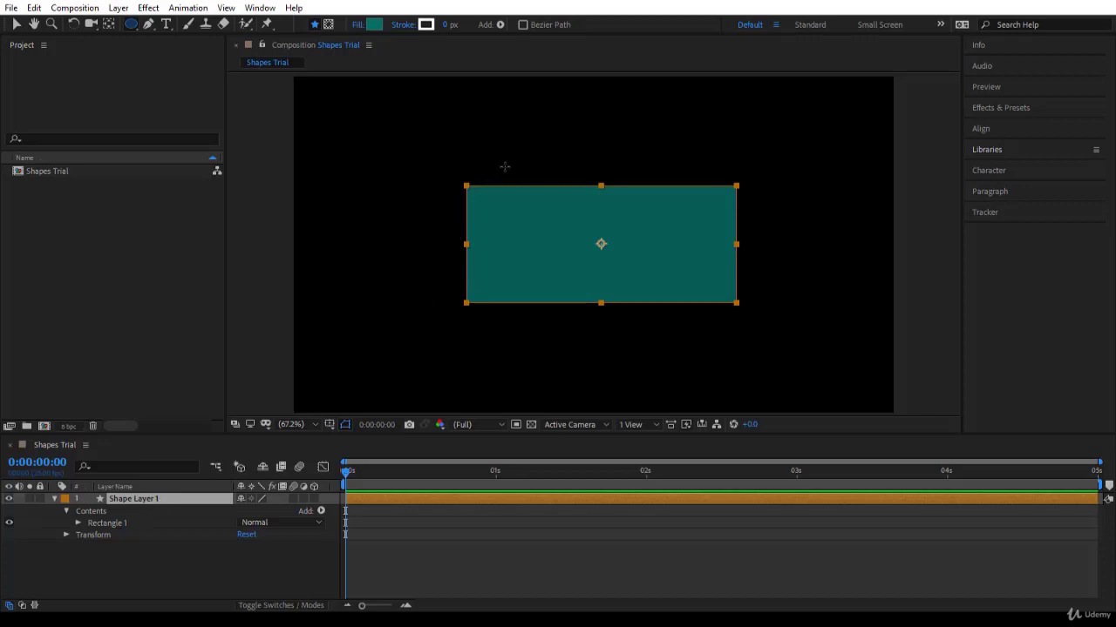
# Draw an ellipse over the teal rectangle and give Shape Layer 1's shapes a 10 px white stroke
pyautogui.moveTo(518, 163); pyautogui.dragTo(677, 331)
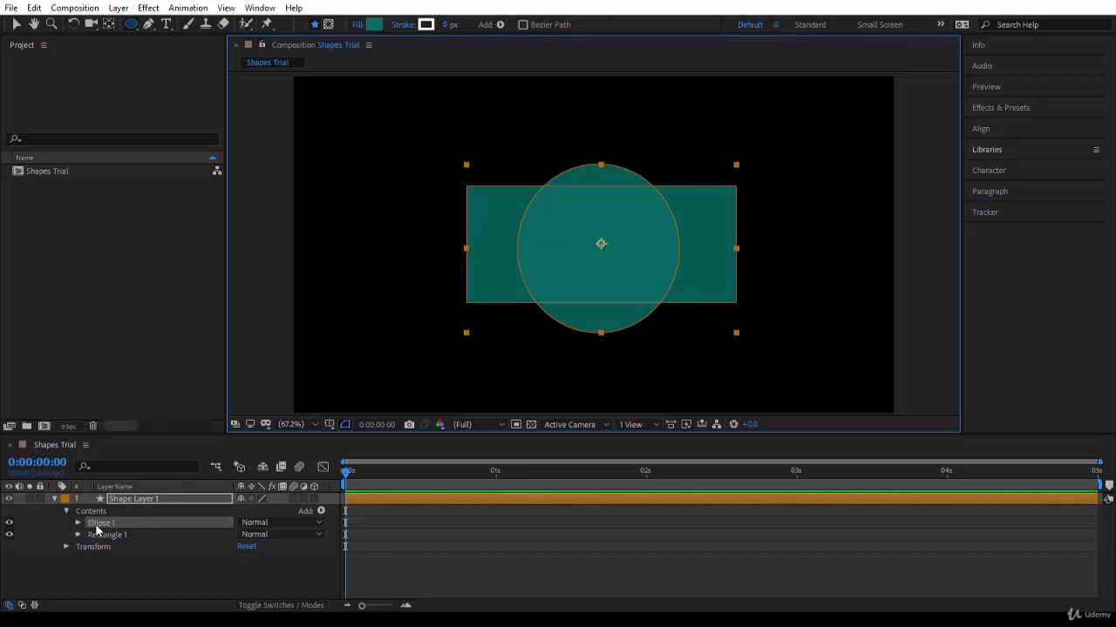
pyautogui.click(157, 498)
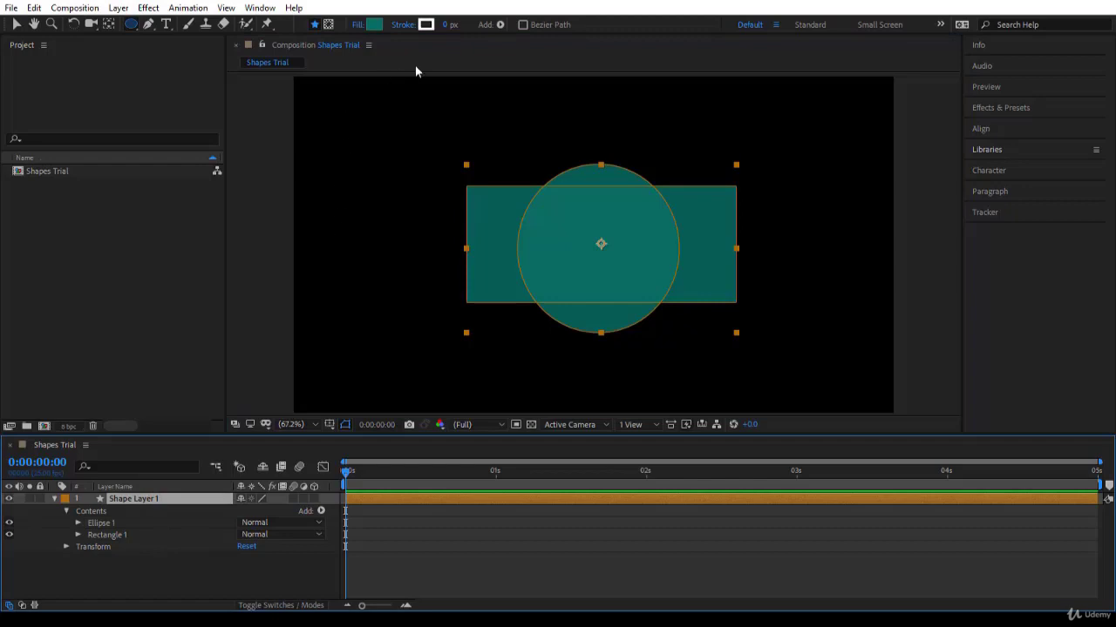
pyautogui.click(450, 25)
pyautogui.write('5')
pyautogui.press('Return')
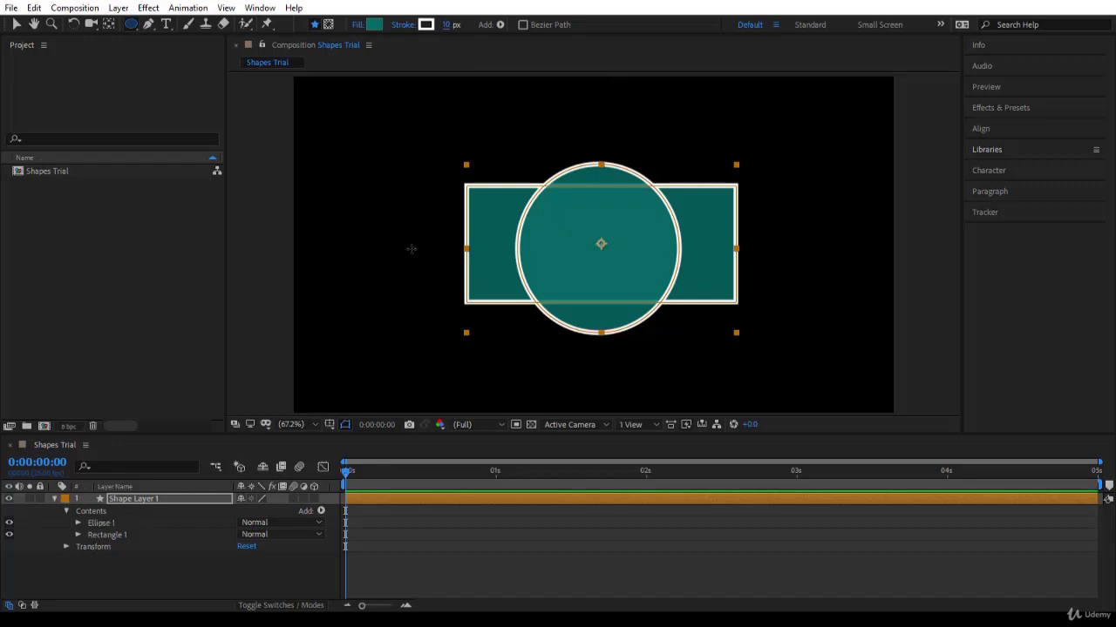
# Try bright cyan and darker teal fill colours, then discard the fill change
pyautogui.click(378, 29)
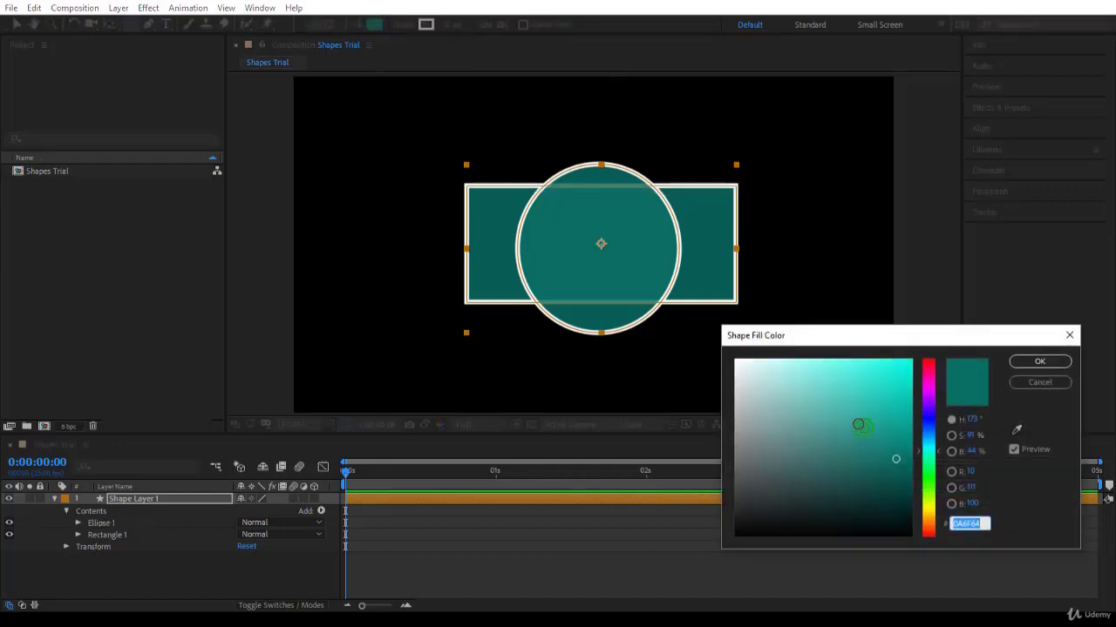
pyautogui.moveTo(860, 423); pyautogui.dragTo(859, 308)
pyautogui.moveTo(856, 383); pyautogui.dragTo(851, 440)
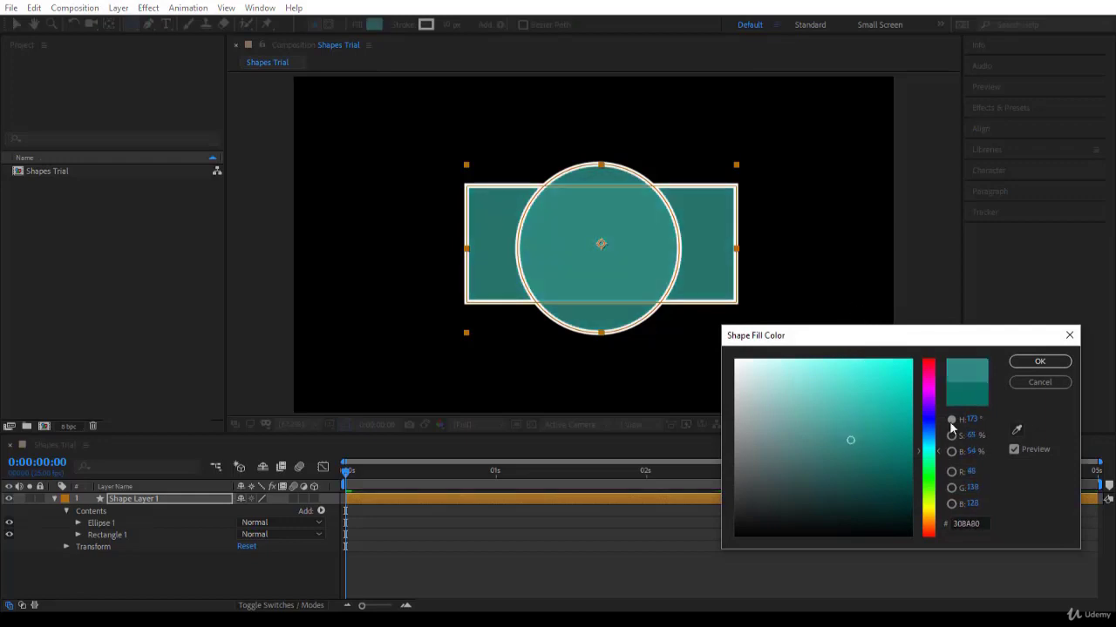
pyautogui.click(1043, 382)
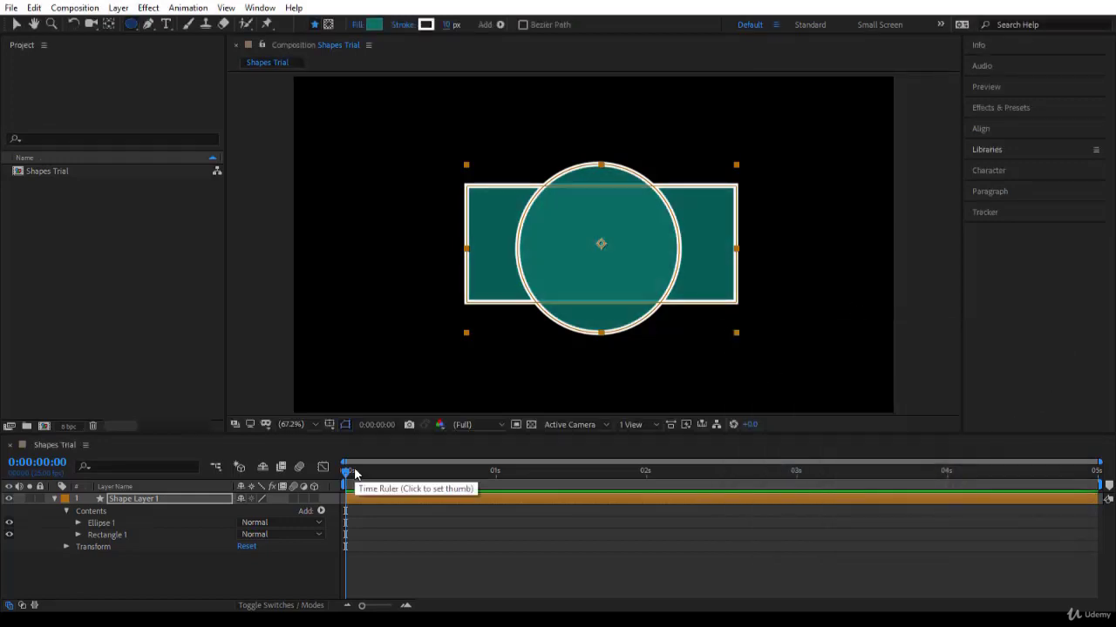
# Remove the white outline, testing stroke width on Ellipse 1 and leaving it at 0 px
pyautogui.click(101, 523)
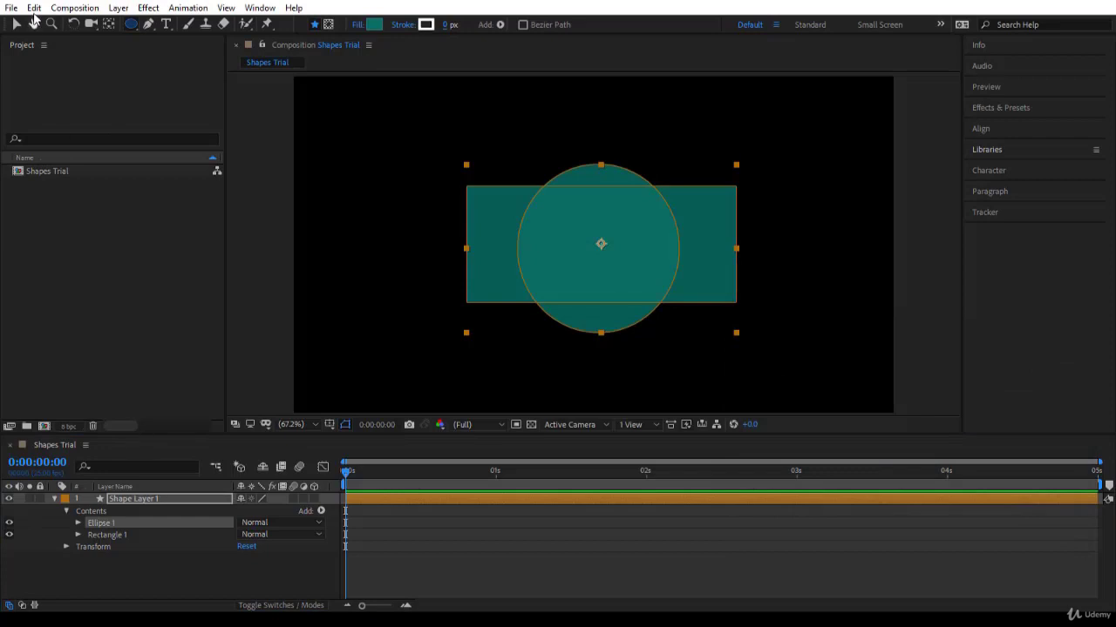
pyautogui.click(19, 24)
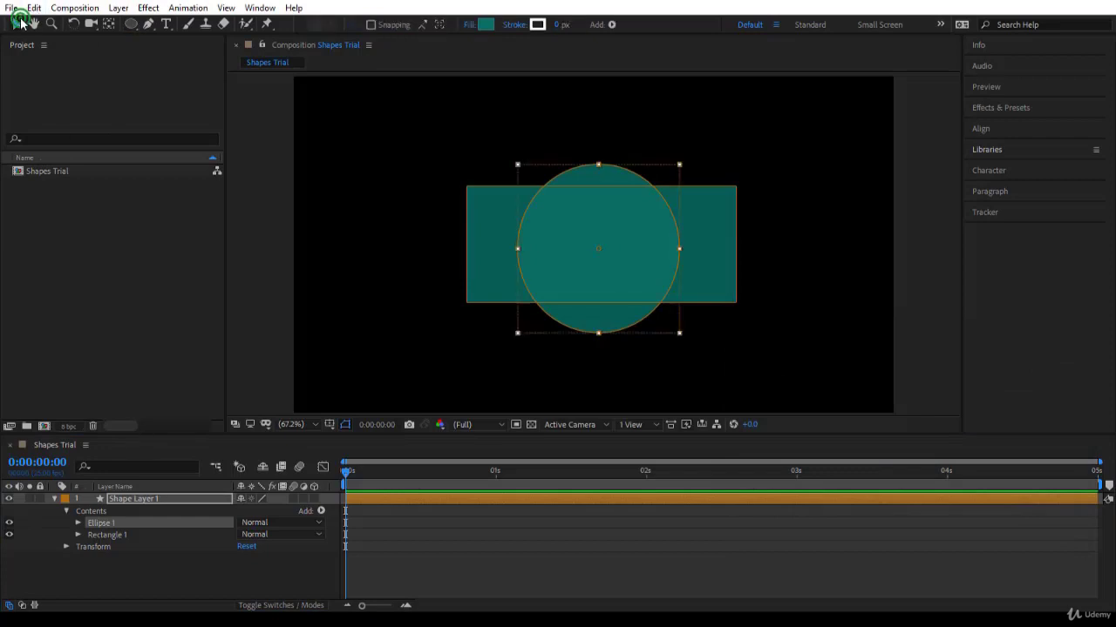
pyautogui.click(129, 524)
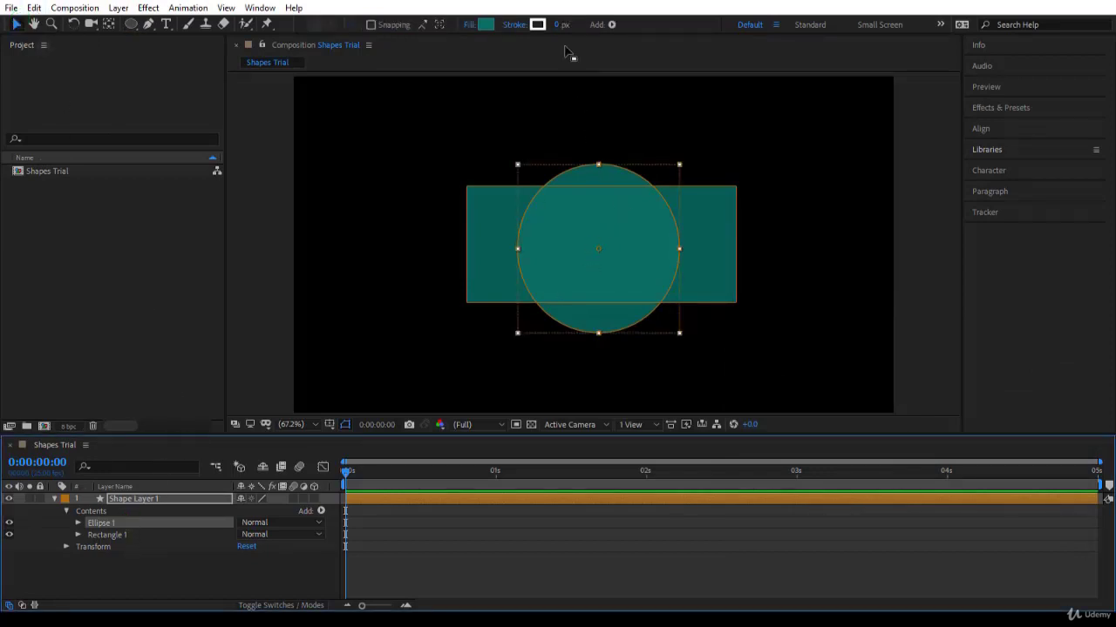
pyautogui.moveTo(558, 24)
pyautogui.mouseDown()
pyautogui.moveTo(600, 37)
pyautogui.moveTo(571, 41)
pyautogui.mouseUp()
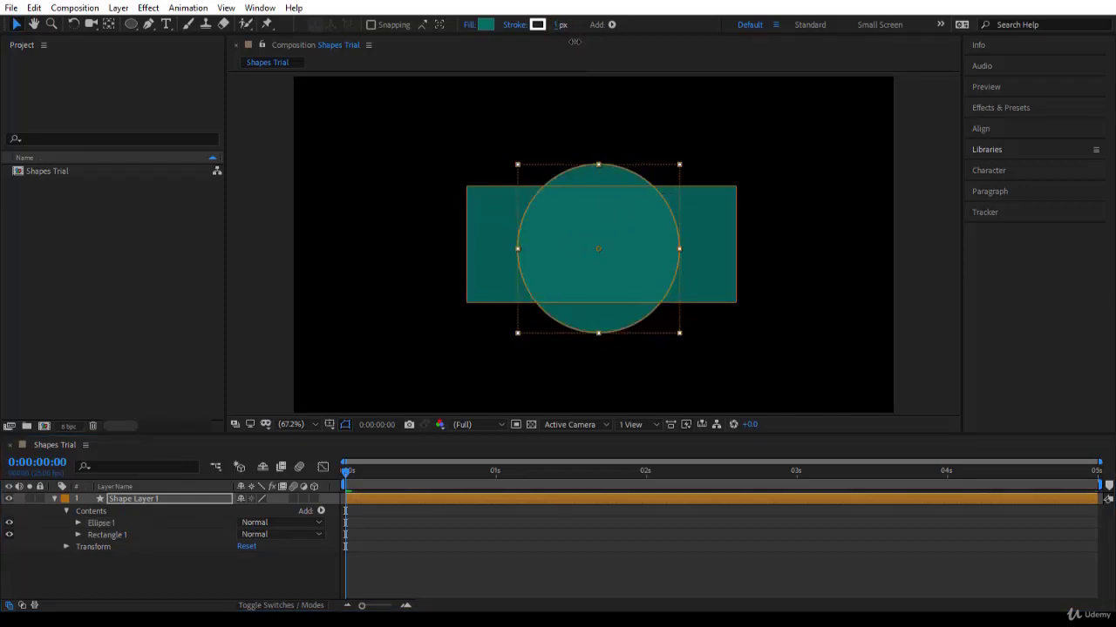
pyautogui.click(167, 535)
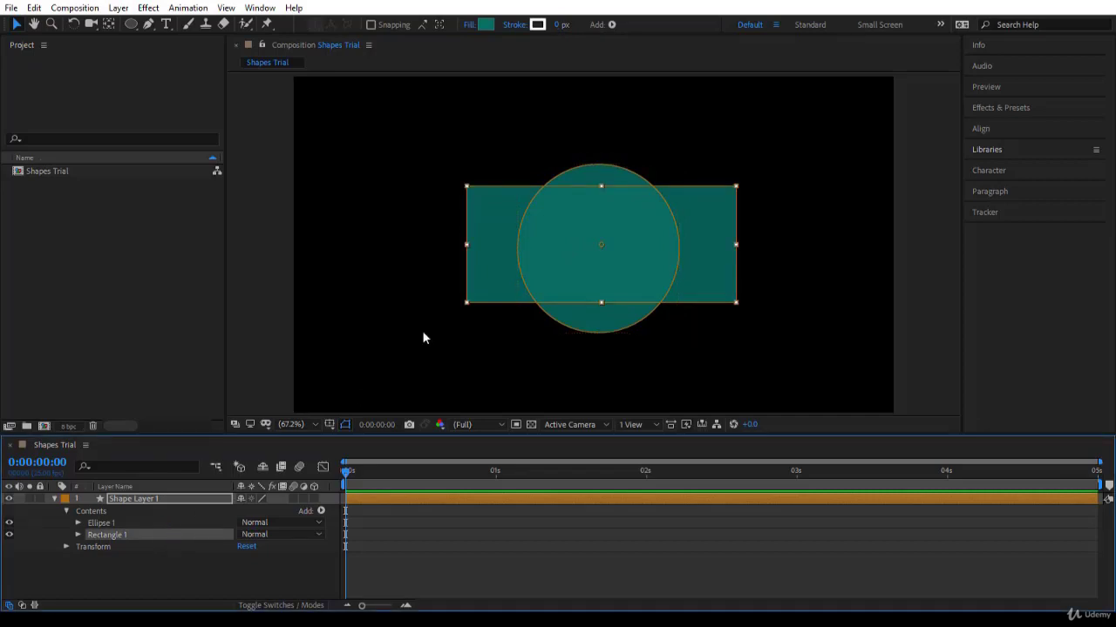
# Give Rectangle 1 a 41 px white stroke and compare it with the strokeless Ellipse 1
pyautogui.moveTo(560, 28); pyautogui.dragTo(594, 34)
pyautogui.click(101, 523)
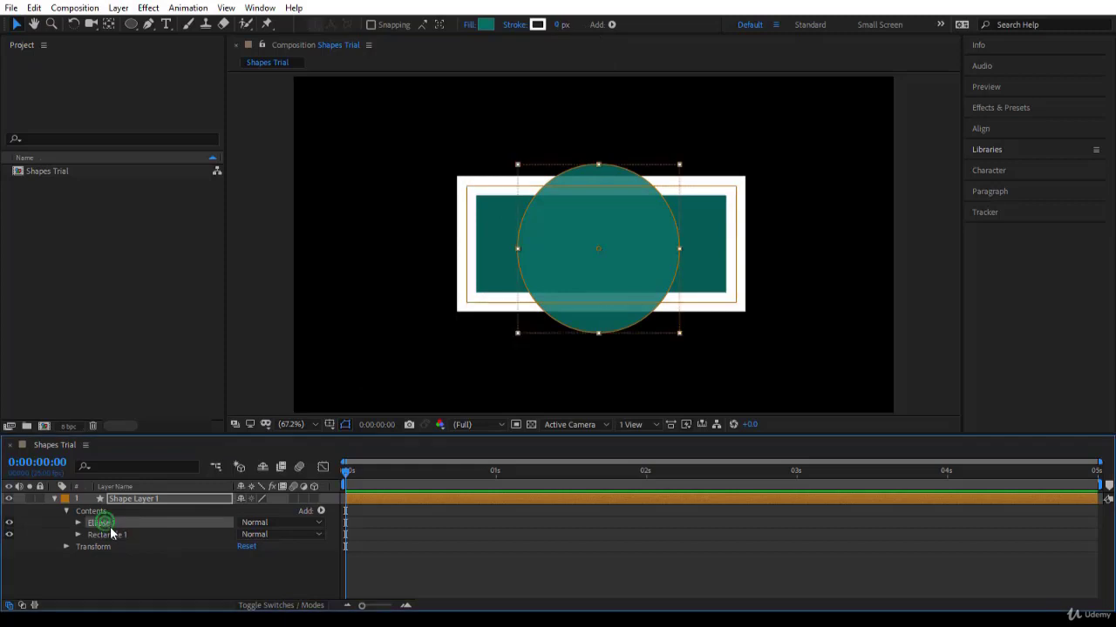
pyautogui.click(133, 565)
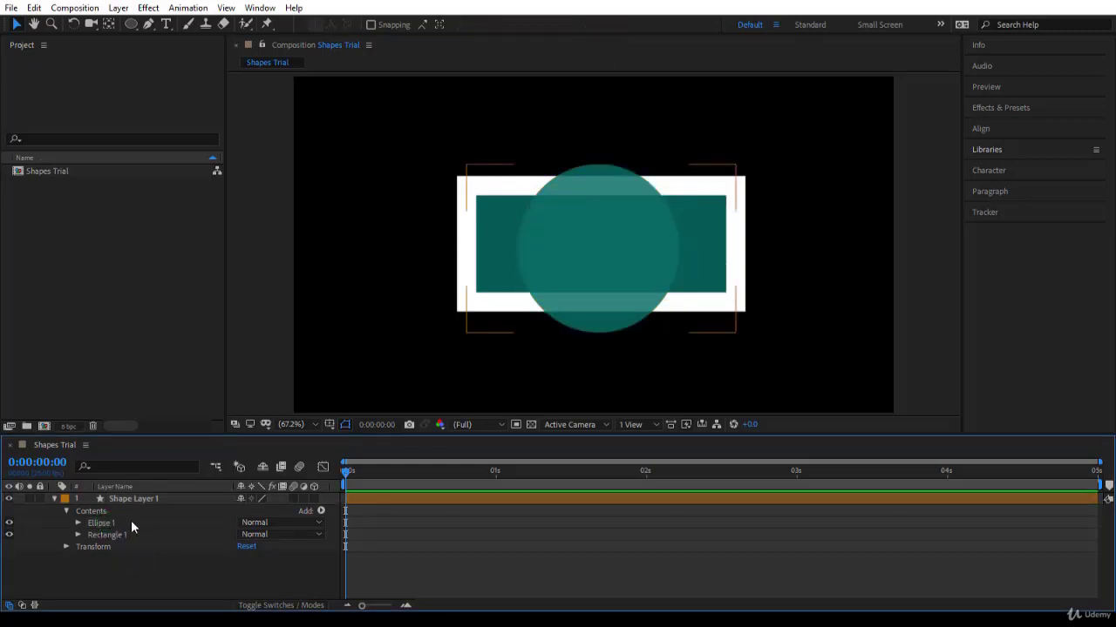
pyautogui.click(132, 522)
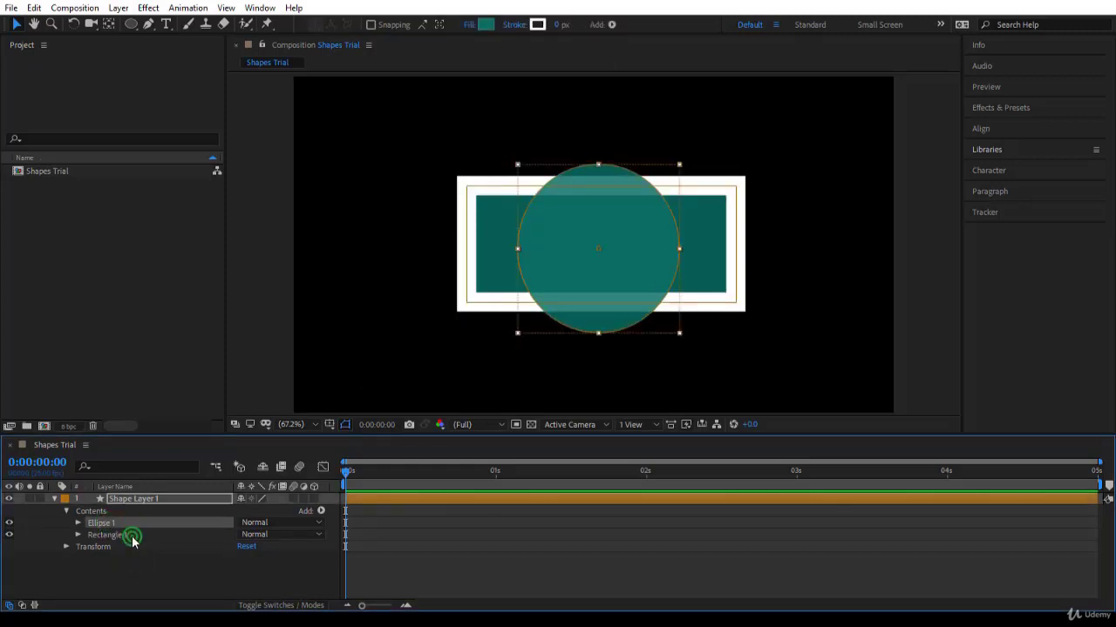
pyautogui.click(132, 536)
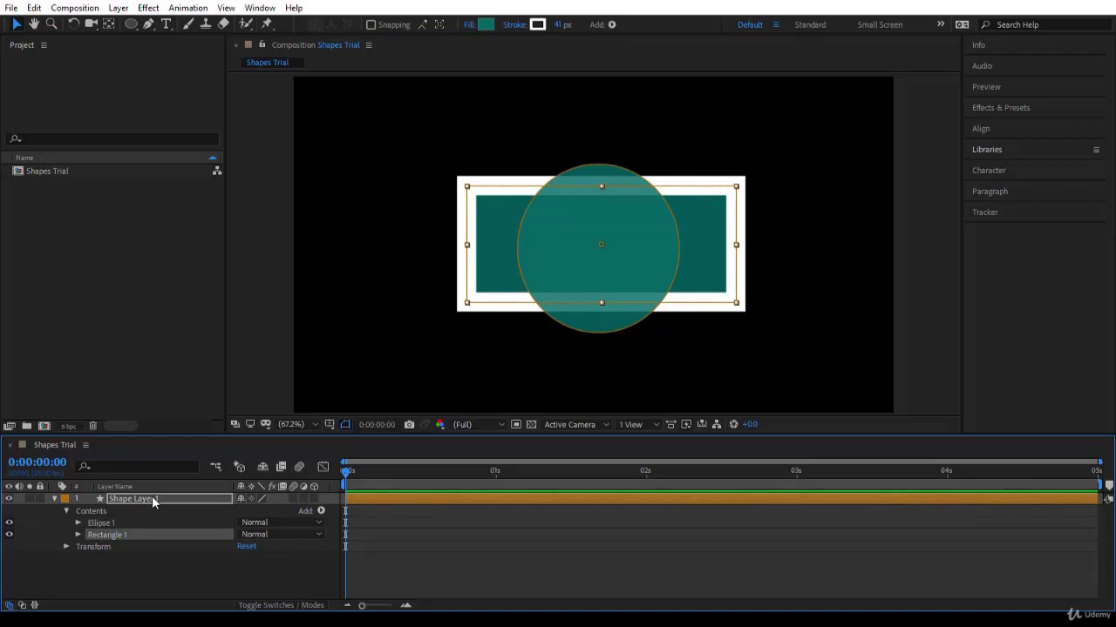
pyautogui.click(153, 501)
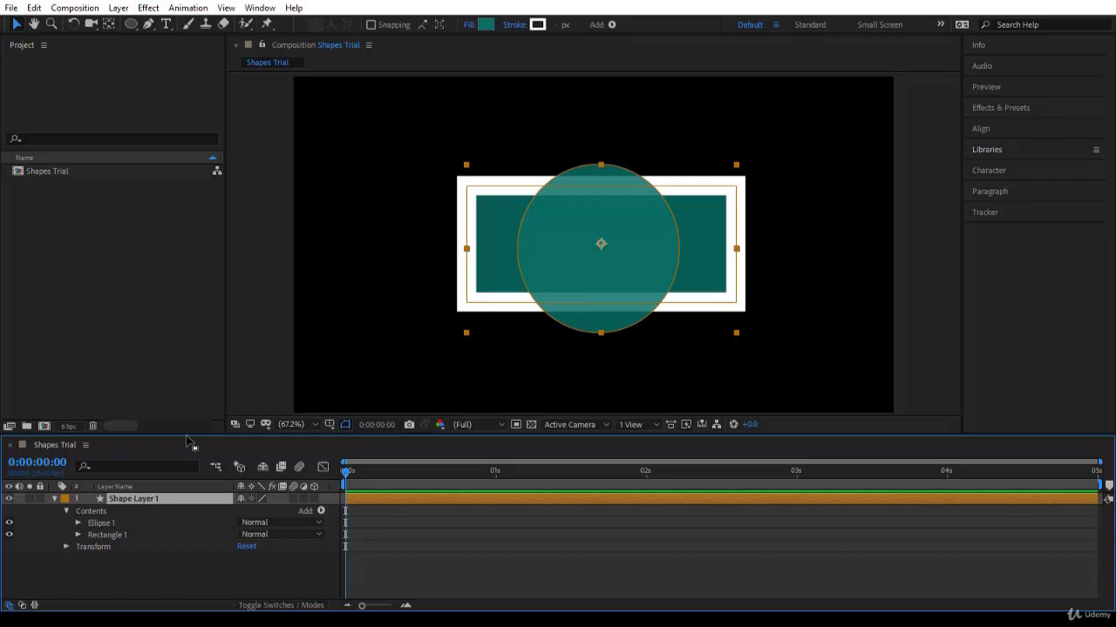
# Make the Timeline panel taller and inspect Shape Layer 1's Transform properties
pyautogui.moveTo(187, 433); pyautogui.dragTo(188, 330)
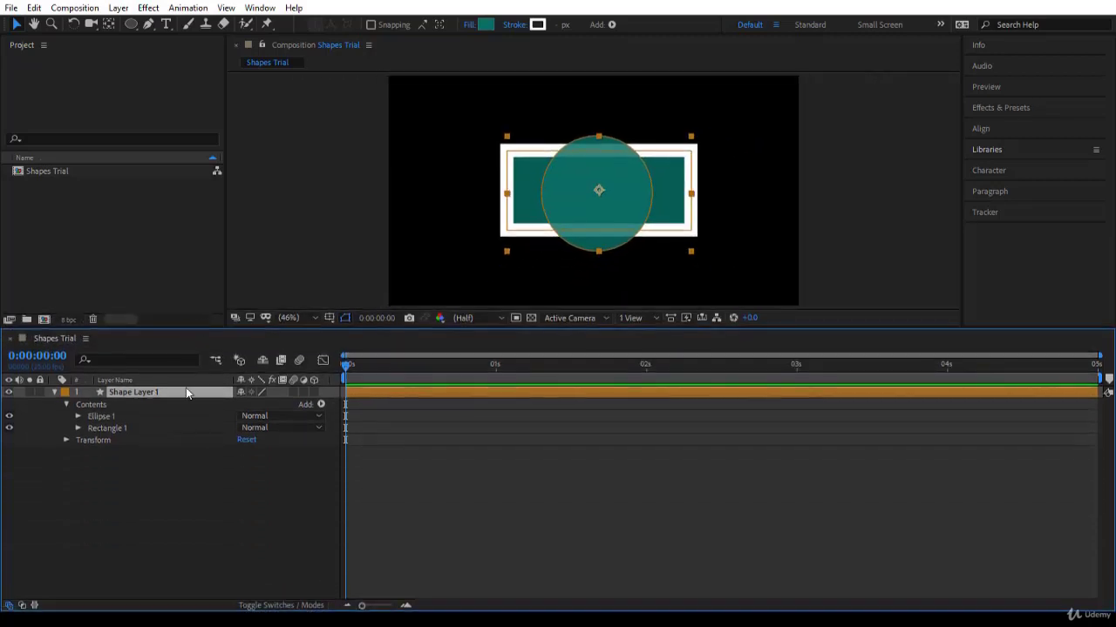
pyautogui.click(153, 537)
pyautogui.click(166, 392)
pyautogui.click(68, 440)
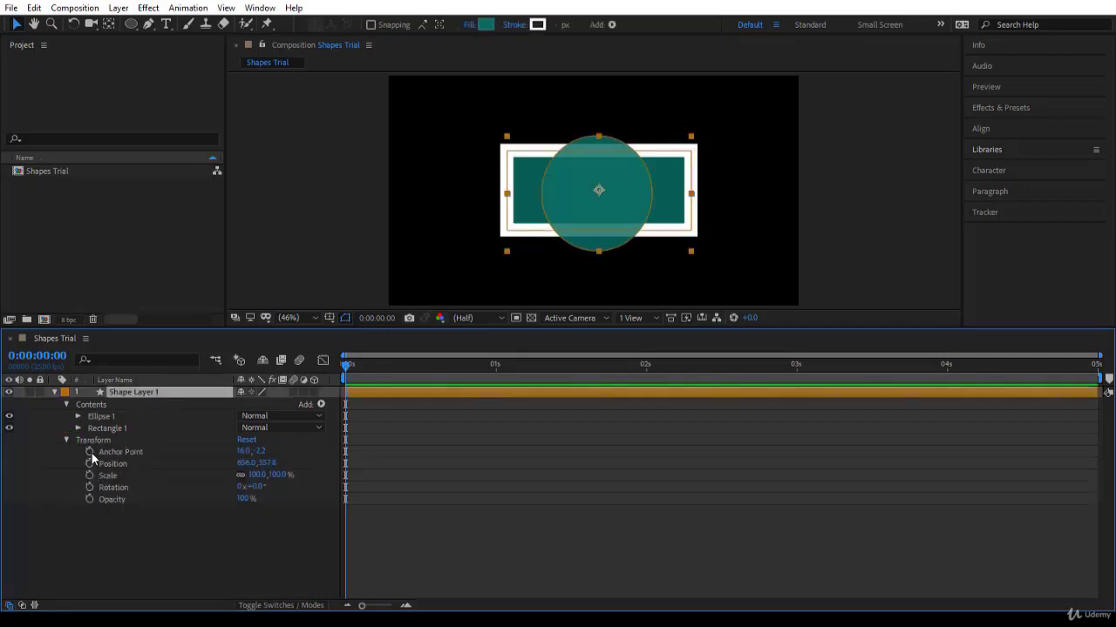
pyautogui.click(68, 440)
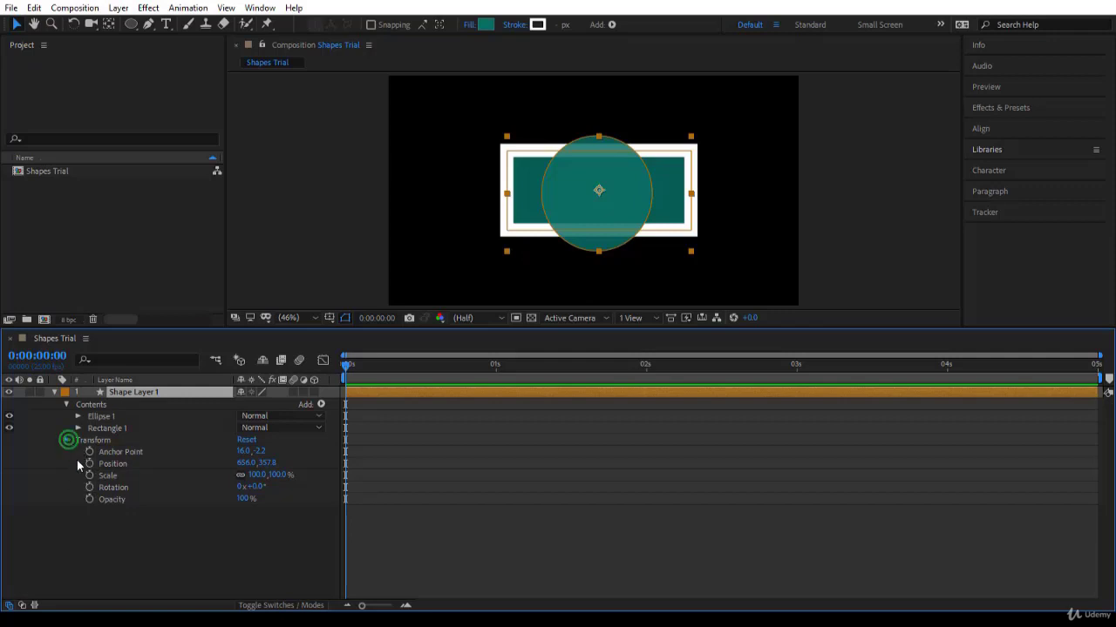
pyautogui.click(111, 418)
# Enlarge Rectangle Path 1 to a size of 613.5 × 265.4
pyautogui.click(116, 428)
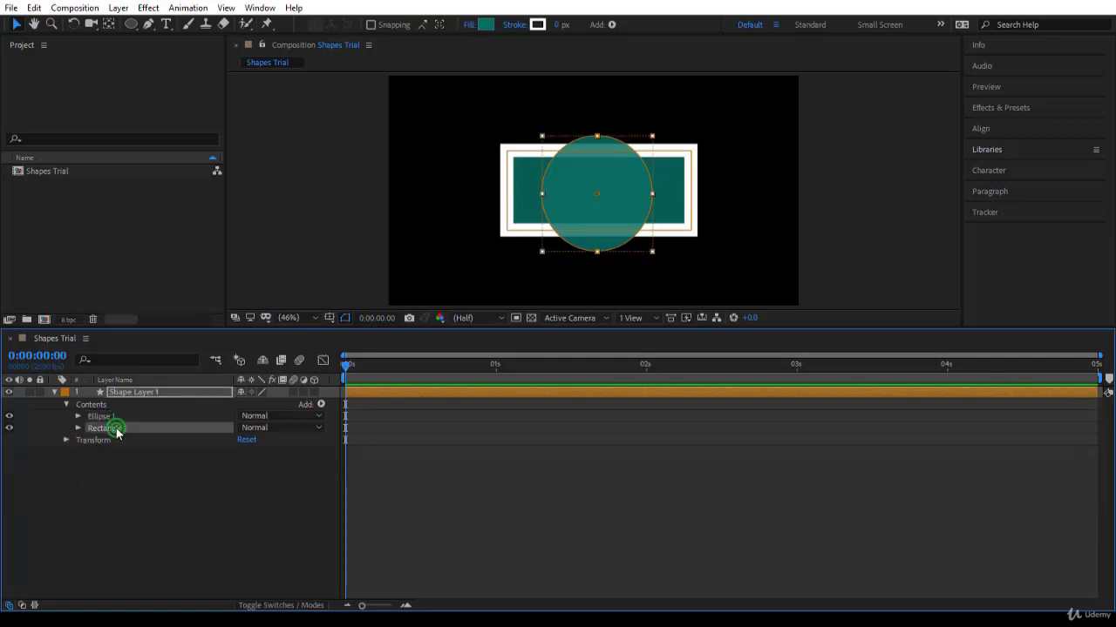
pyautogui.click(79, 428)
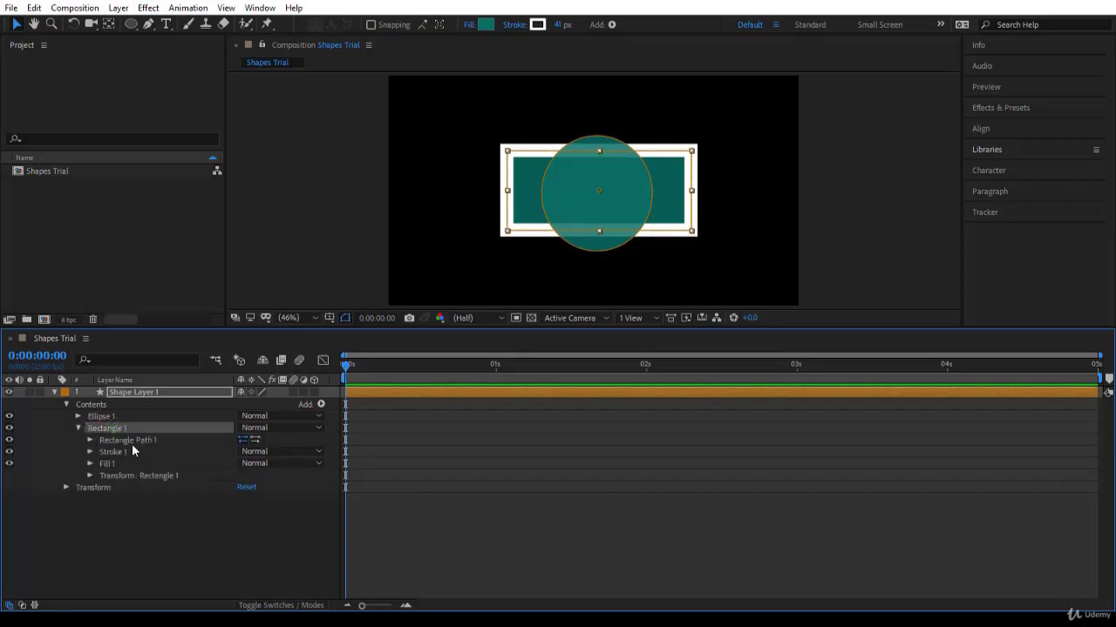
pyautogui.click(130, 442)
pyautogui.click(114, 453)
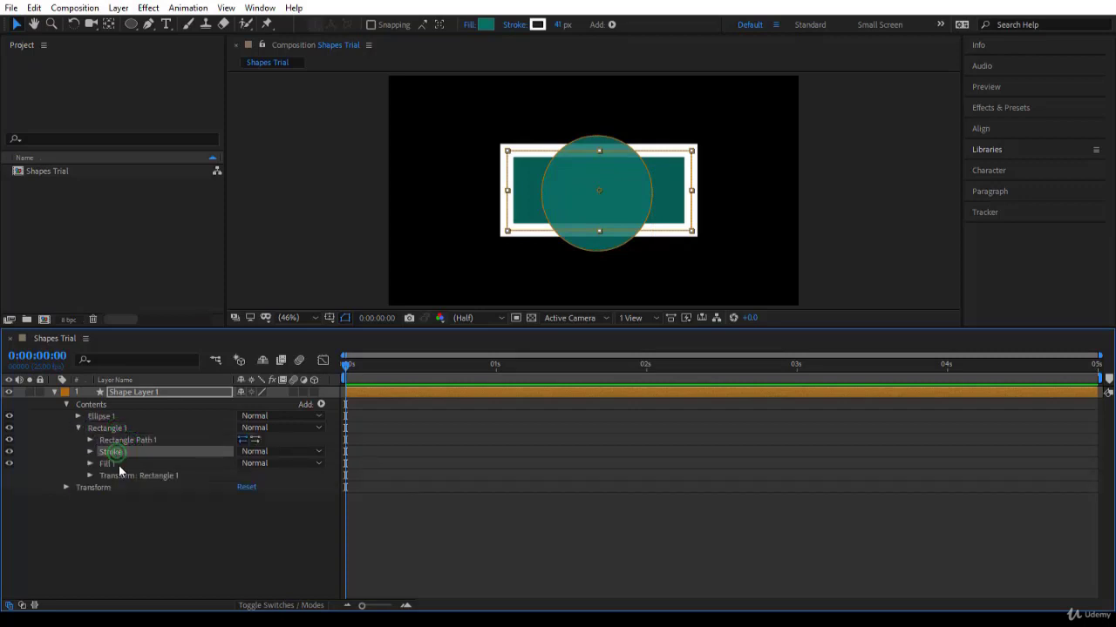
pyautogui.click(117, 463)
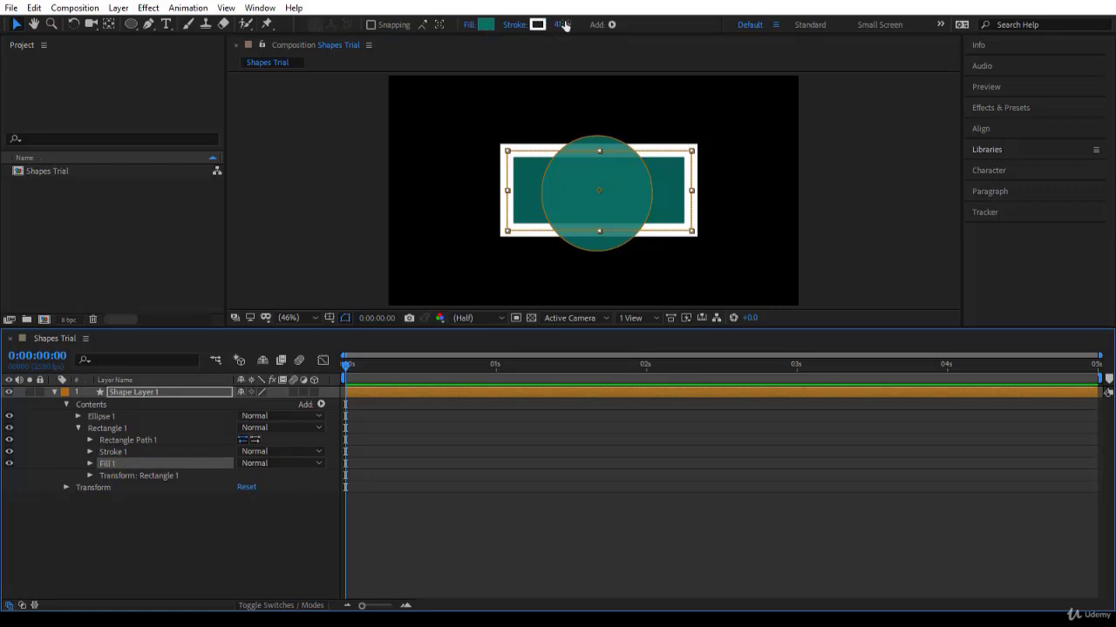
pyautogui.click(114, 476)
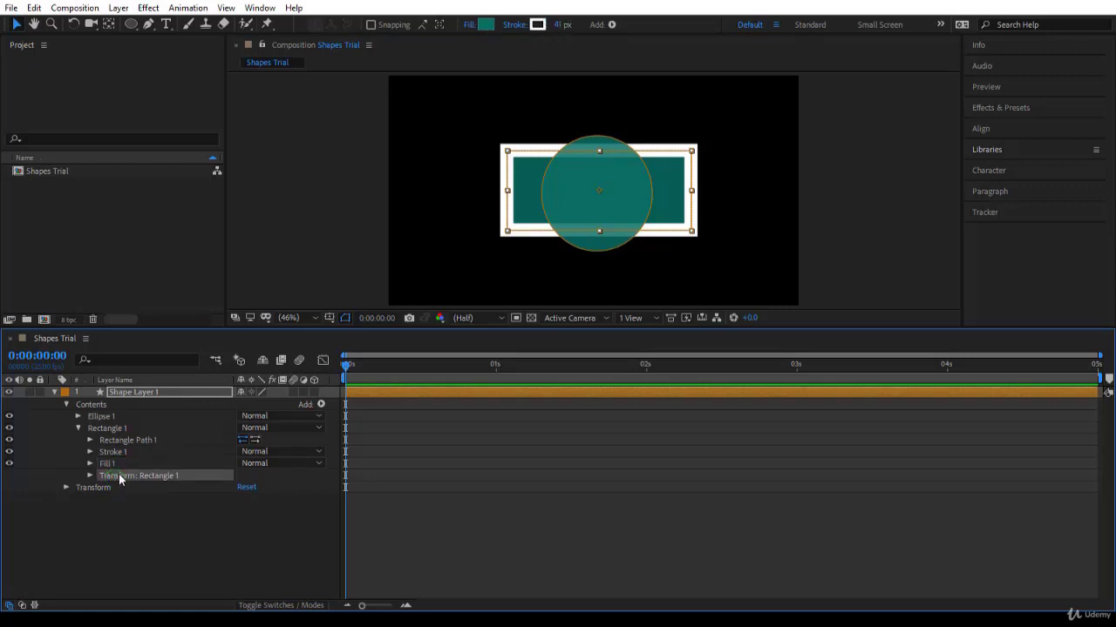
pyautogui.click(89, 440)
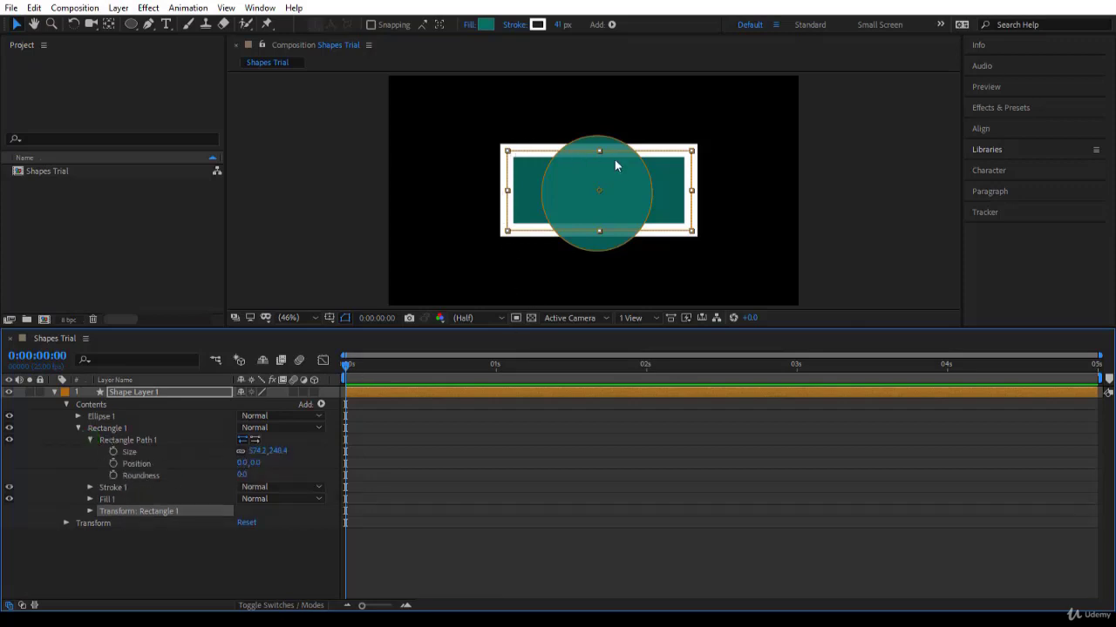
pyautogui.moveTo(277, 455); pyautogui.dragTo(207, 484)
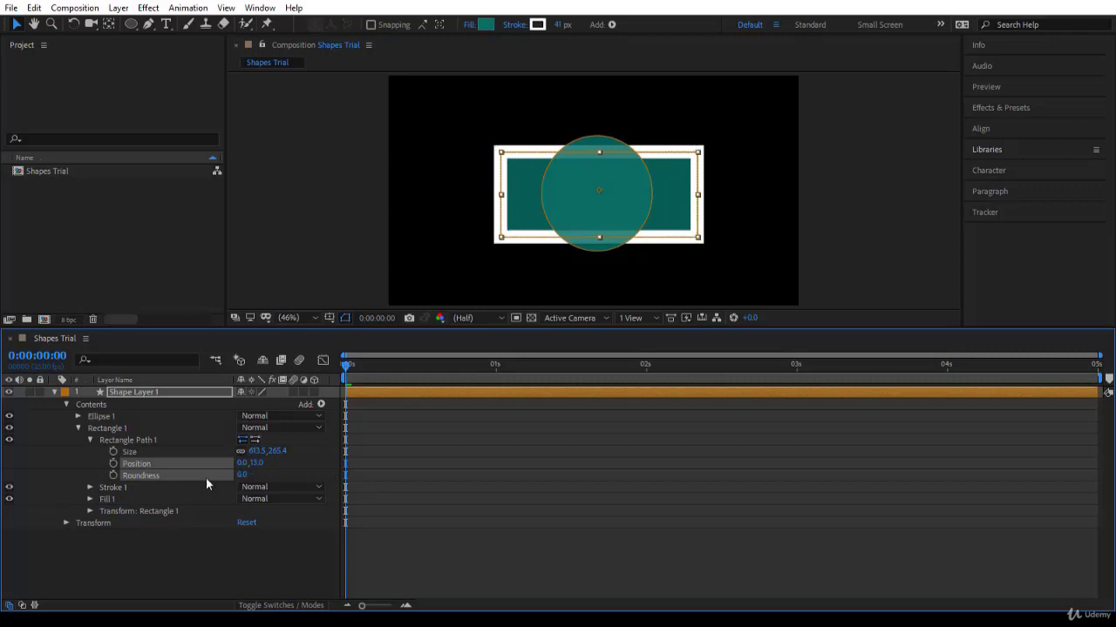
# Move Rectangle 1 down by setting its group position to 16.0, 63.8
pyautogui.click(110, 511)
pyautogui.click(89, 511)
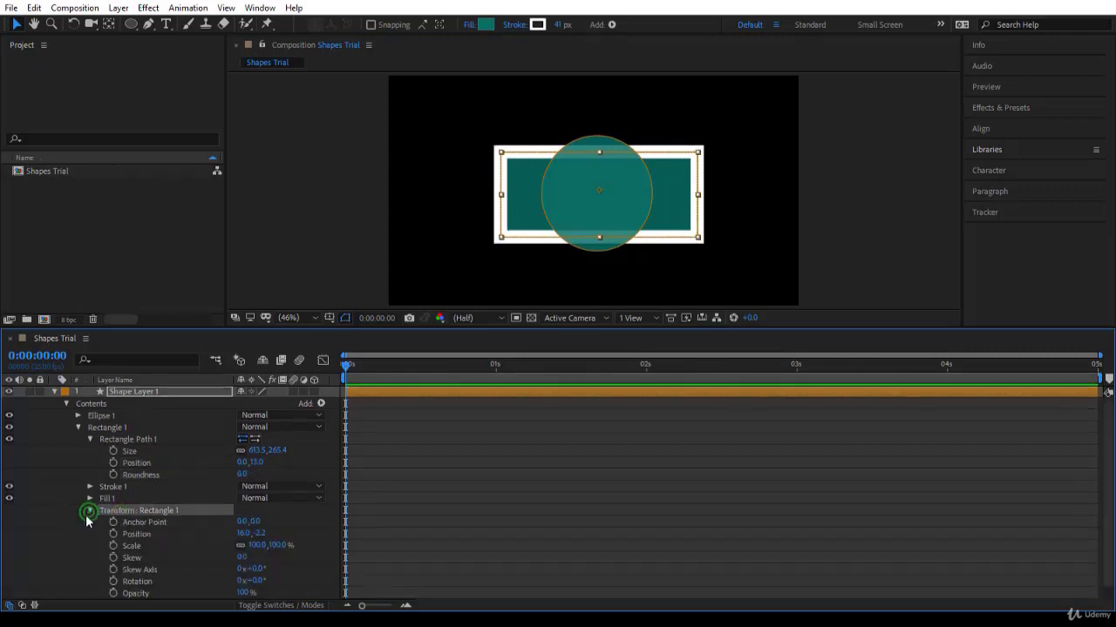
pyautogui.scroll(-1, 247, 538)
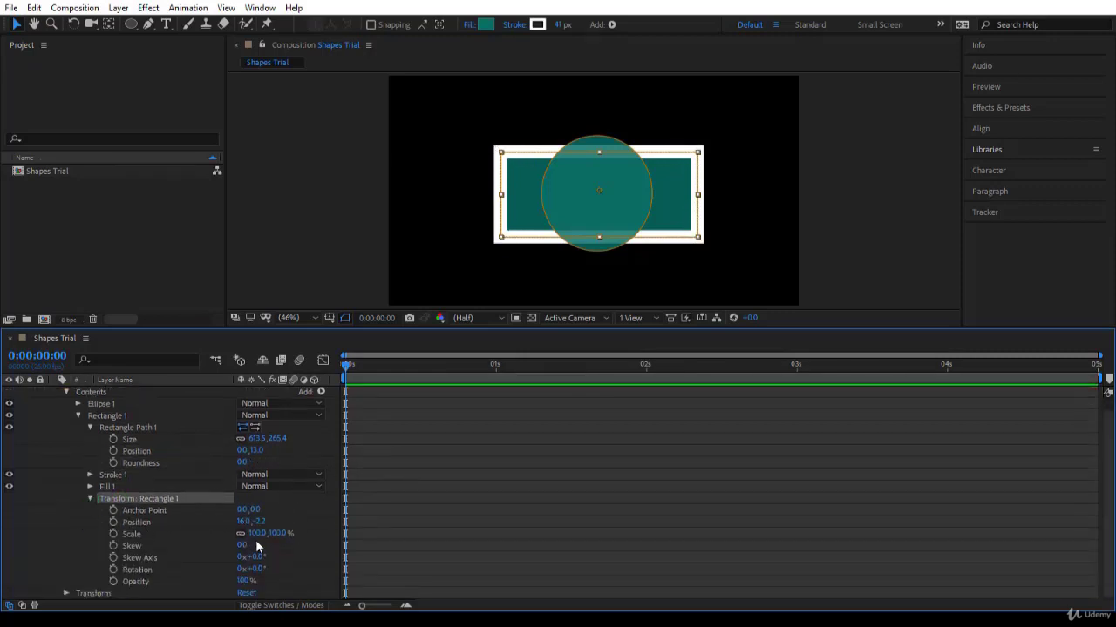
pyautogui.moveTo(256, 522); pyautogui.dragTo(293, 532)
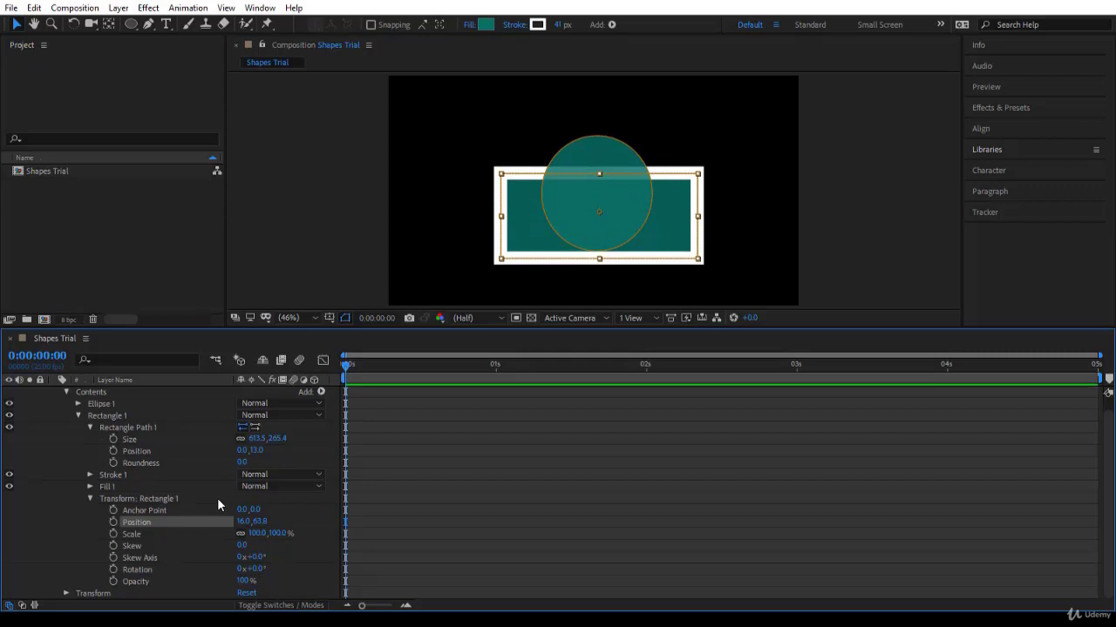
pyautogui.click(90, 499)
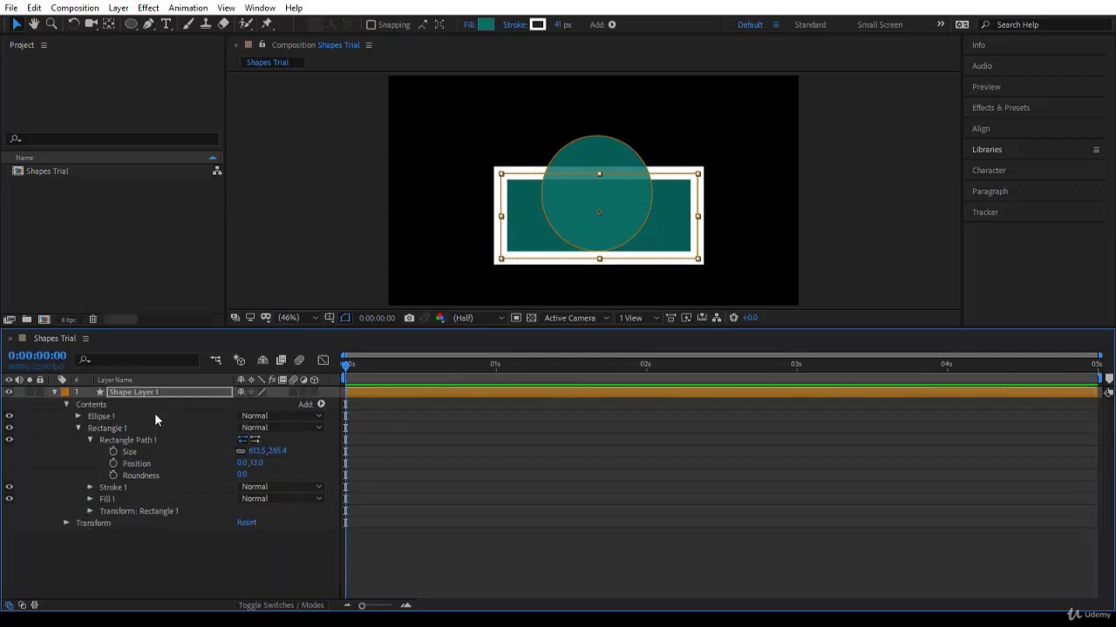
# Enlarge Ellipse Path 1 to 357.6 × 373.0 and compare Ellipse 1 with Shape Layer 1's bounds
pyautogui.click(163, 391)
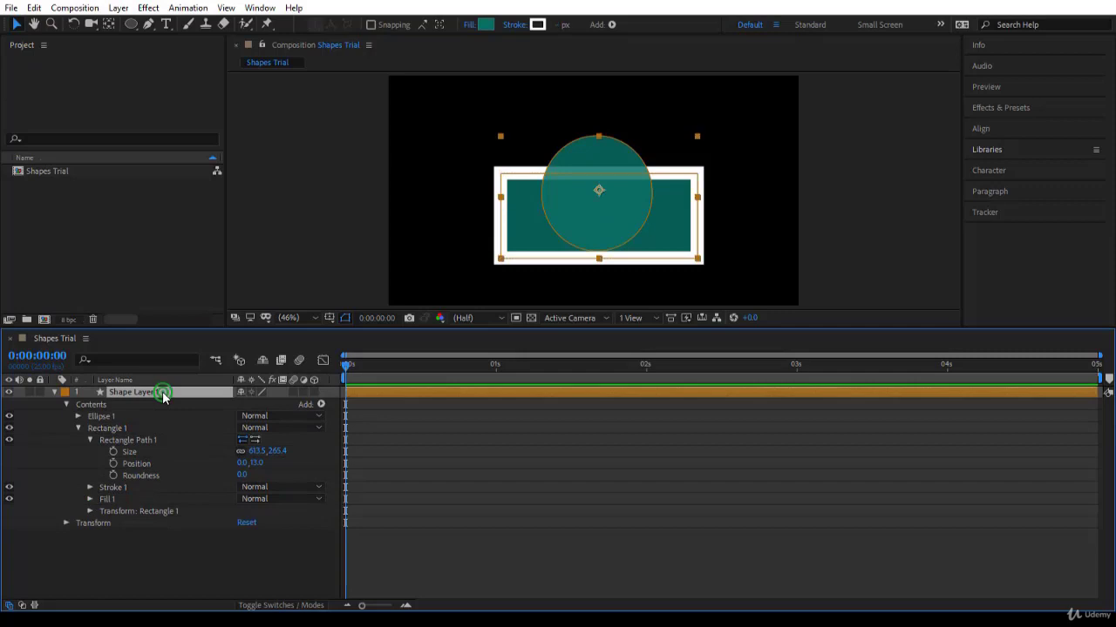
pyautogui.click(77, 416)
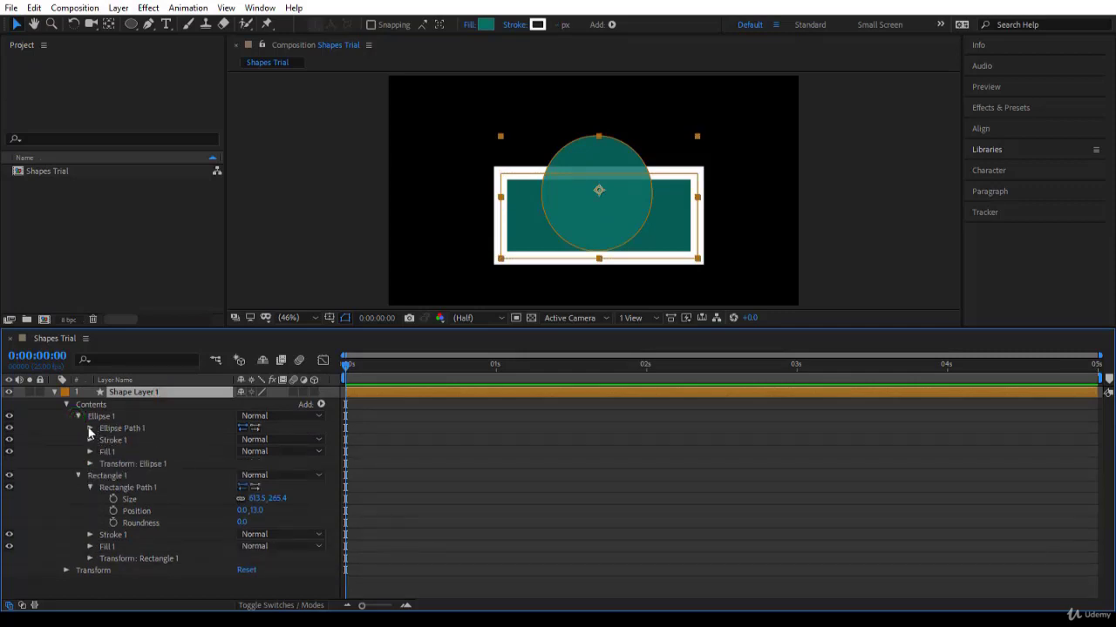
pyautogui.click(90, 428)
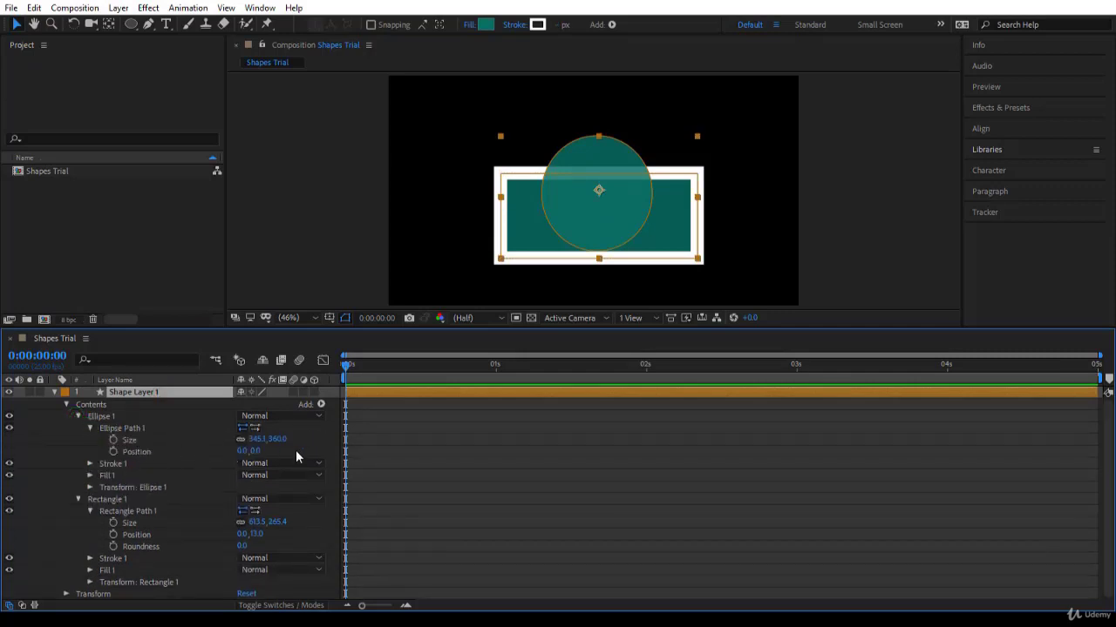
pyautogui.moveTo(274, 438)
pyautogui.mouseDown()
pyautogui.moveTo(241, 438)
pyautogui.moveTo(271, 439)
pyautogui.mouseUp()
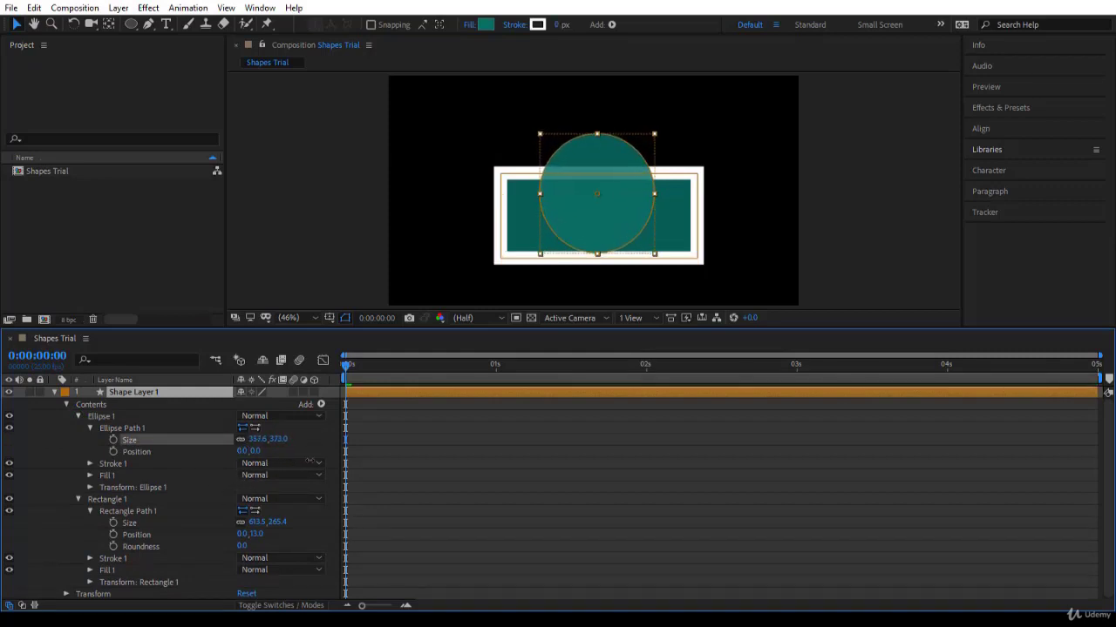
pyautogui.click(189, 393)
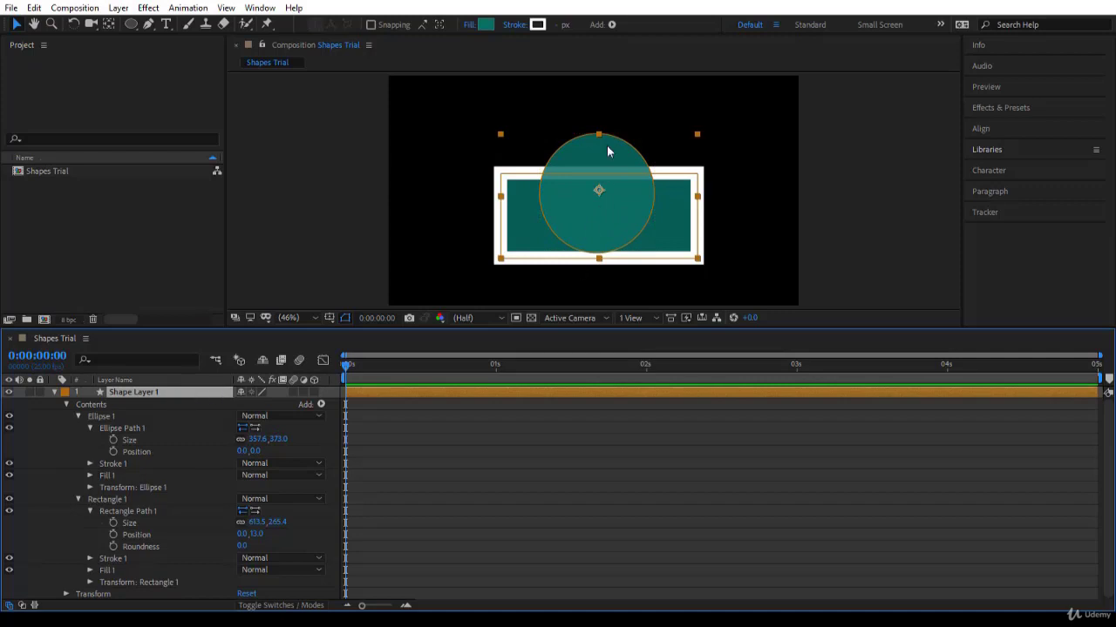
pyautogui.click(137, 418)
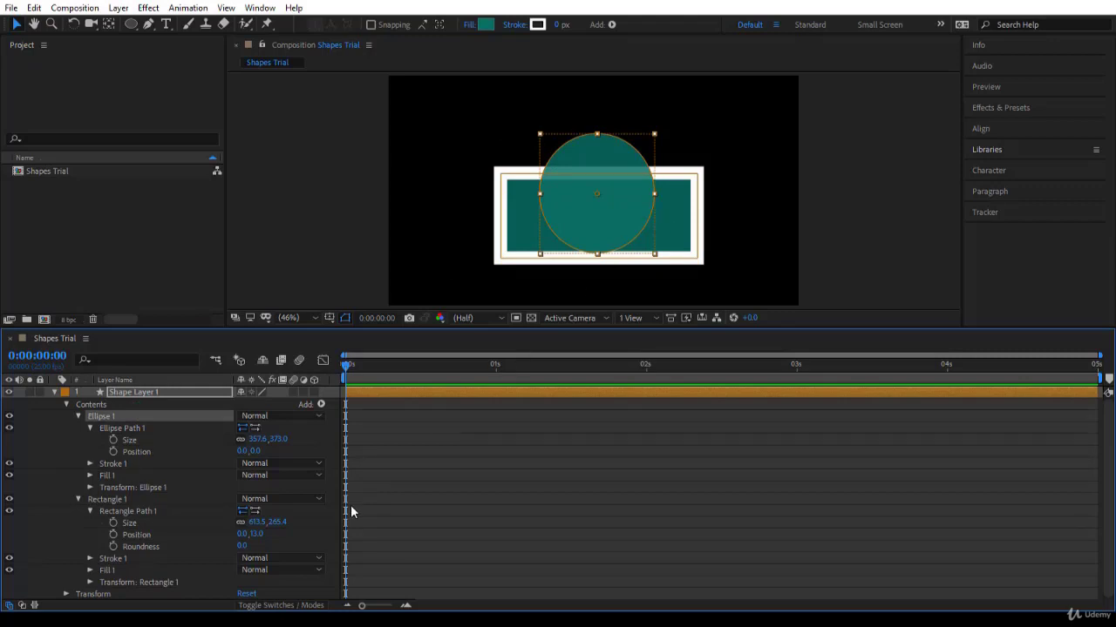
pyautogui.click(190, 392)
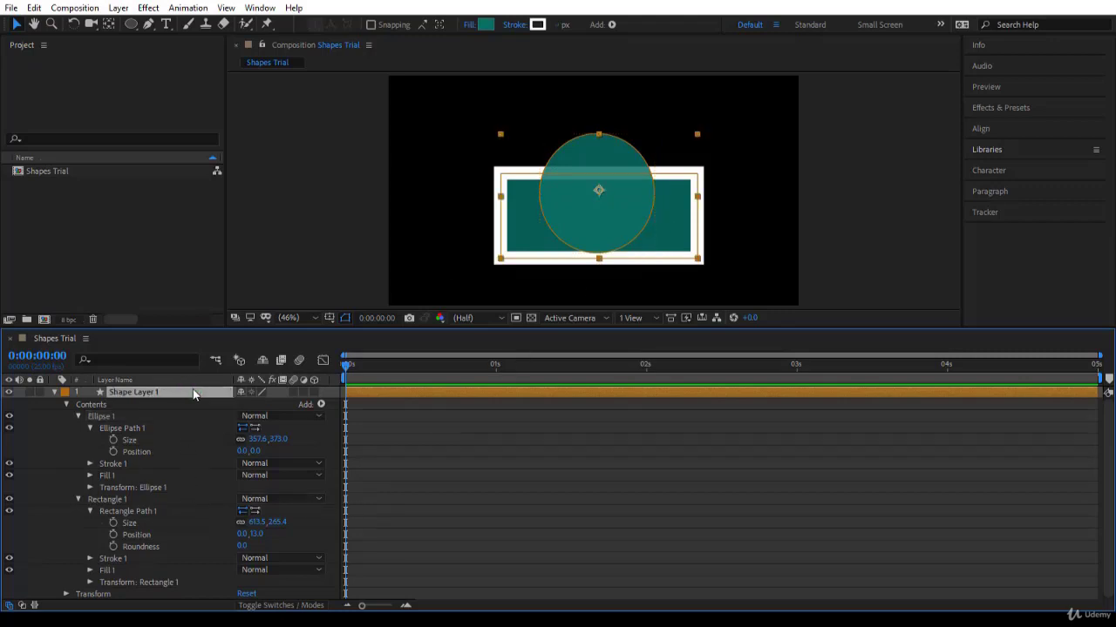
# Delete Shape Layer 1, enlarge the viewer, and draw a test teal circle
pyautogui.press('Delete')
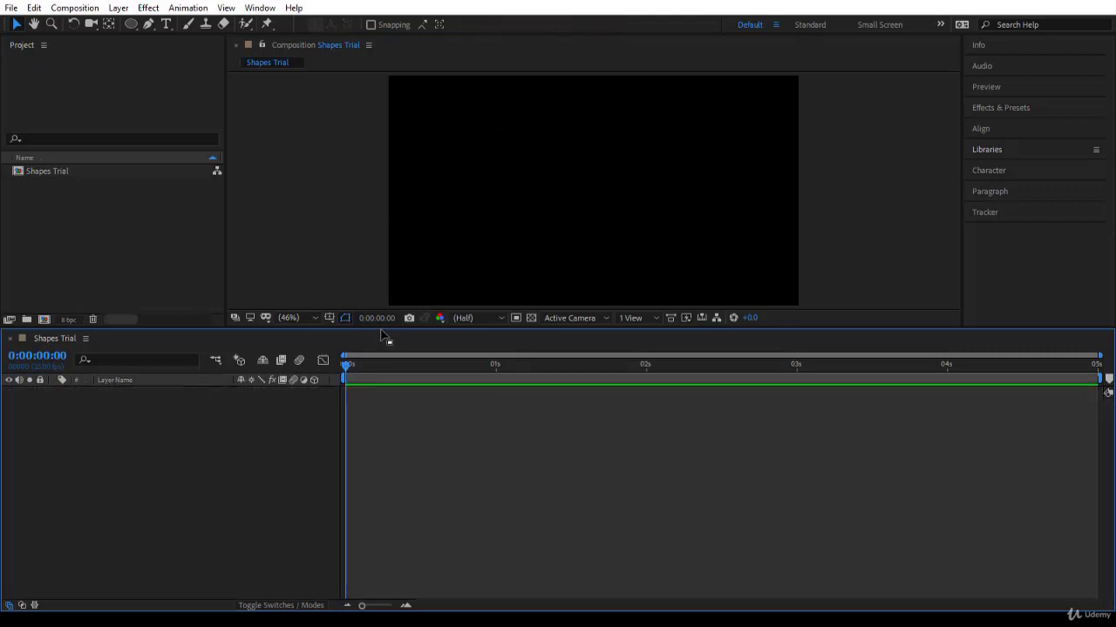
pyautogui.moveTo(380, 329); pyautogui.dragTo(371, 449)
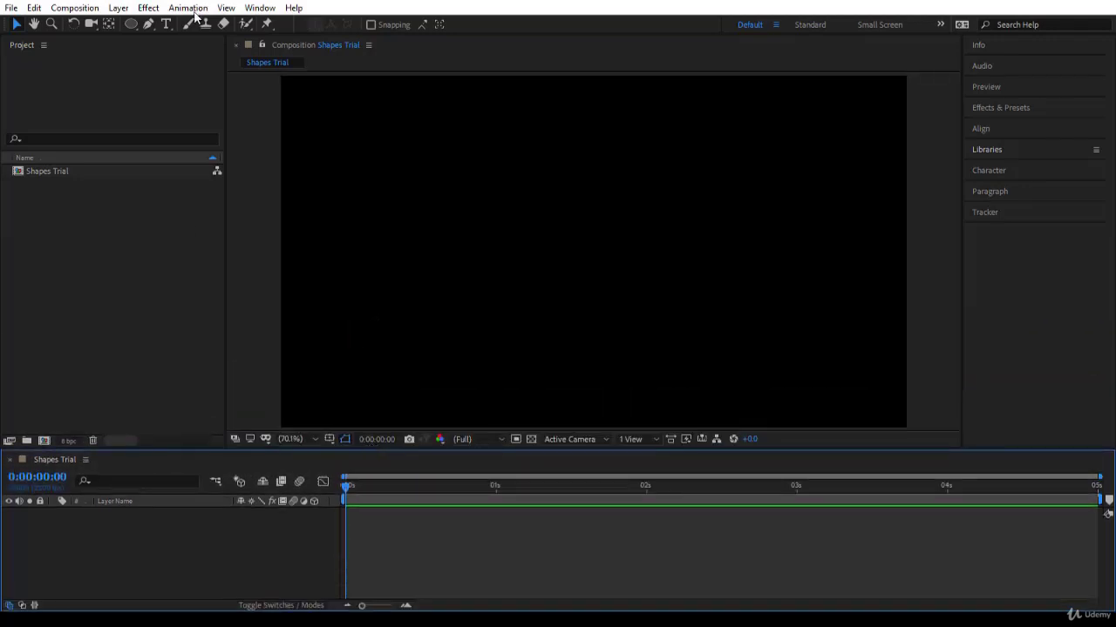
pyautogui.click(131, 23)
pyautogui.moveTo(482, 175)
pyautogui.mouseDown()
pyautogui.moveTo(626, 300)
pyautogui.moveTo(632, 324)
pyautogui.moveTo(734, 425)
pyautogui.moveTo(679, 329)
pyautogui.moveTo(705, 348)
pyautogui.moveTo(684, 340)
pyautogui.mouseUp()
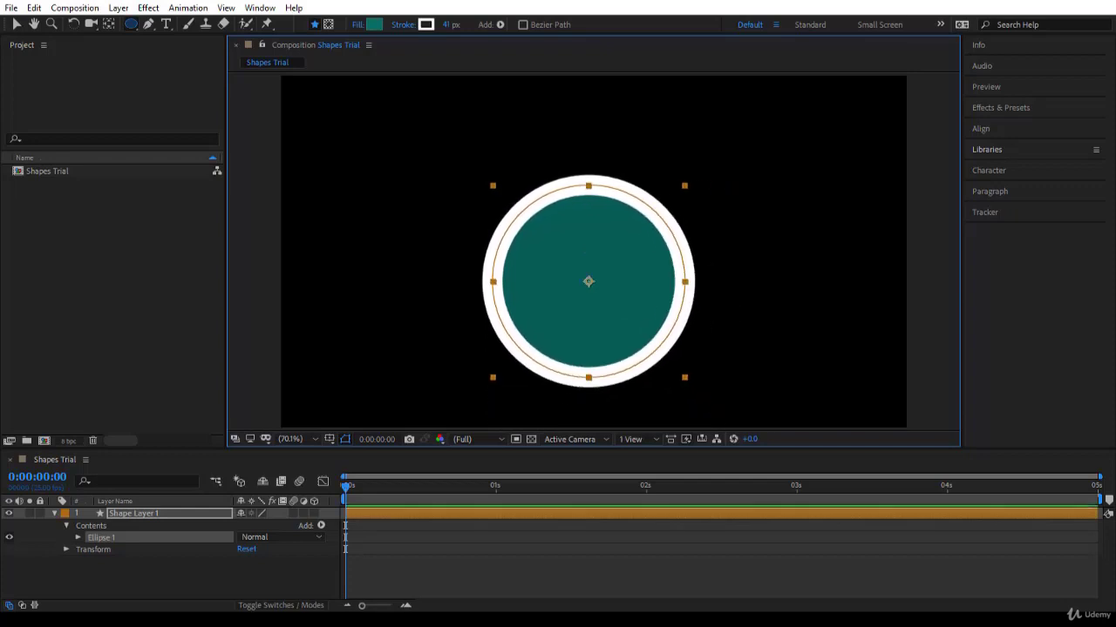
# Set the stroke width to 2 px, then undo twice to remove the test circle
pyautogui.click(445, 24)
pyautogui.write('2')
pyautogui.press('Return')
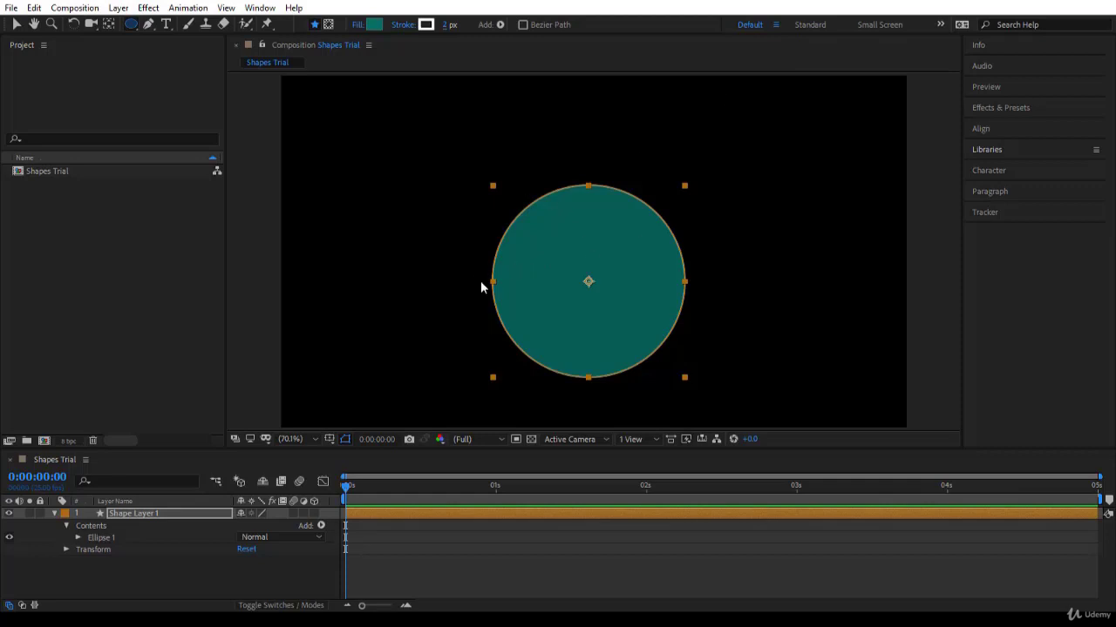
pyautogui.hotkey('ctrl', 'z')
pyautogui.hotkey('ctrl', 'z')
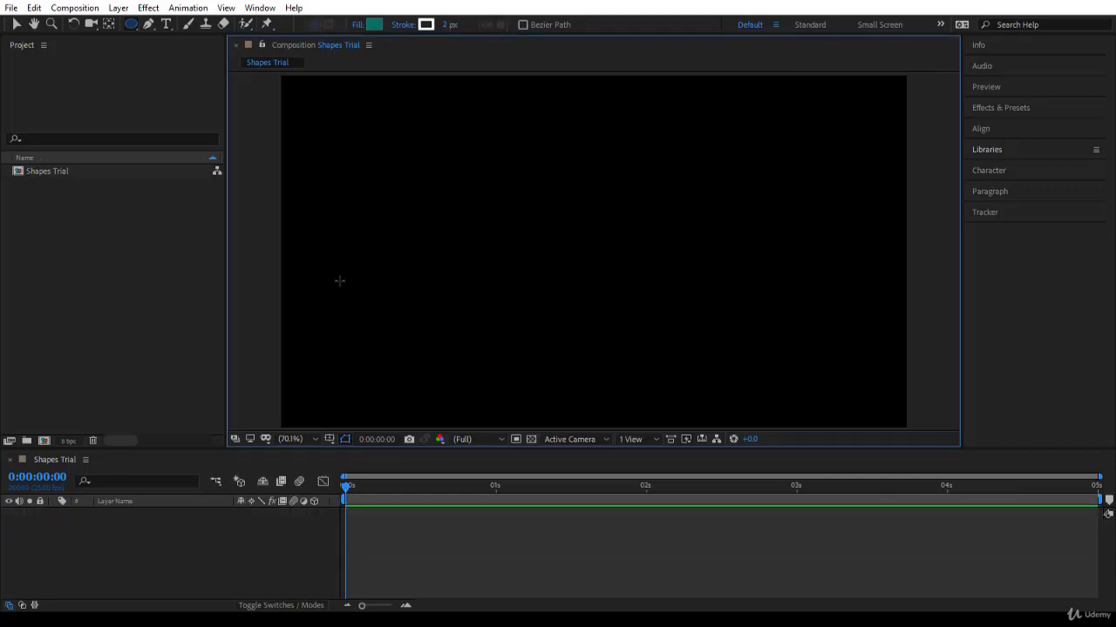
# Draw a teal rectangle, then switch to the Polygon Tool and drag out a centred teal pentagon
pyautogui.moveTo(131, 24); pyautogui.dragTo(181, 27)
pyautogui.moveTo(461, 193); pyautogui.dragTo(645, 310)
pyautogui.hotkey('ctrl', 'z')
pyautogui.moveTo(133, 29); pyautogui.dragTo(203, 68)
pyautogui.moveTo(593, 252)
pyautogui.mouseDown()
pyautogui.moveTo(646, 285)
pyautogui.moveTo(619, 303)
pyautogui.mouseUp()
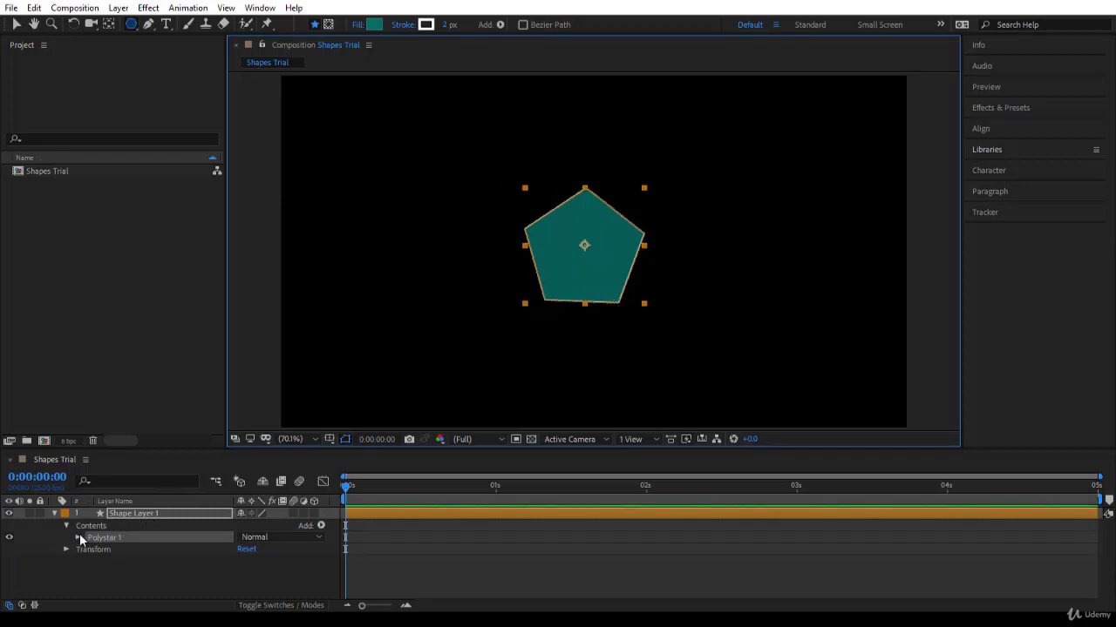
# Expand Polystar 1 to reveal the Polystar Path 1 properties in the timeline
pyautogui.click(78, 538)
pyautogui.click(120, 550)
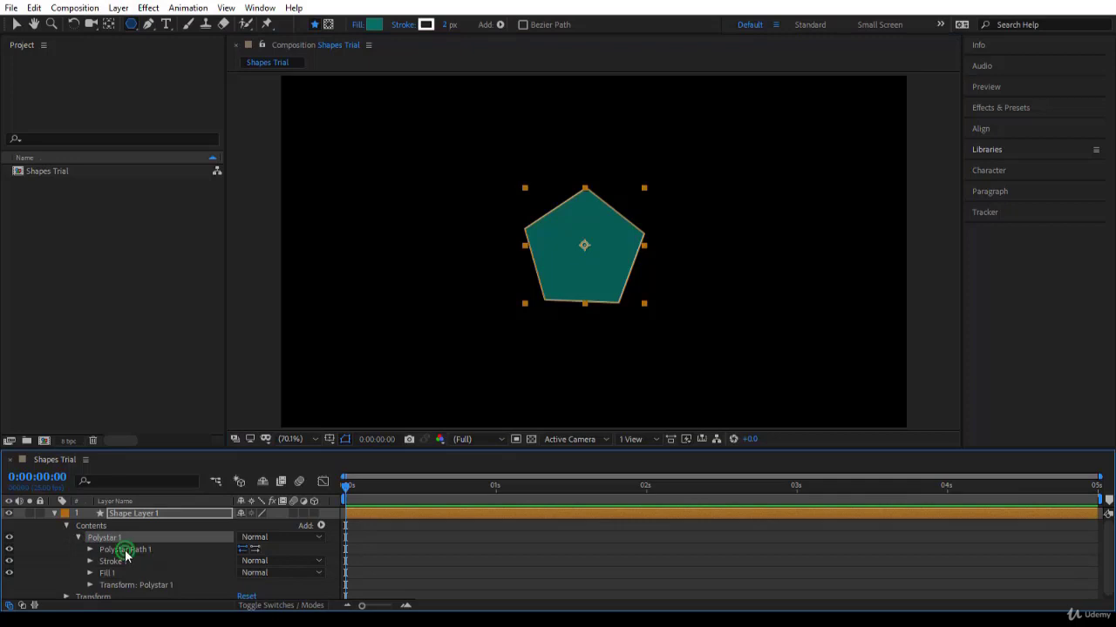
pyautogui.click(90, 550)
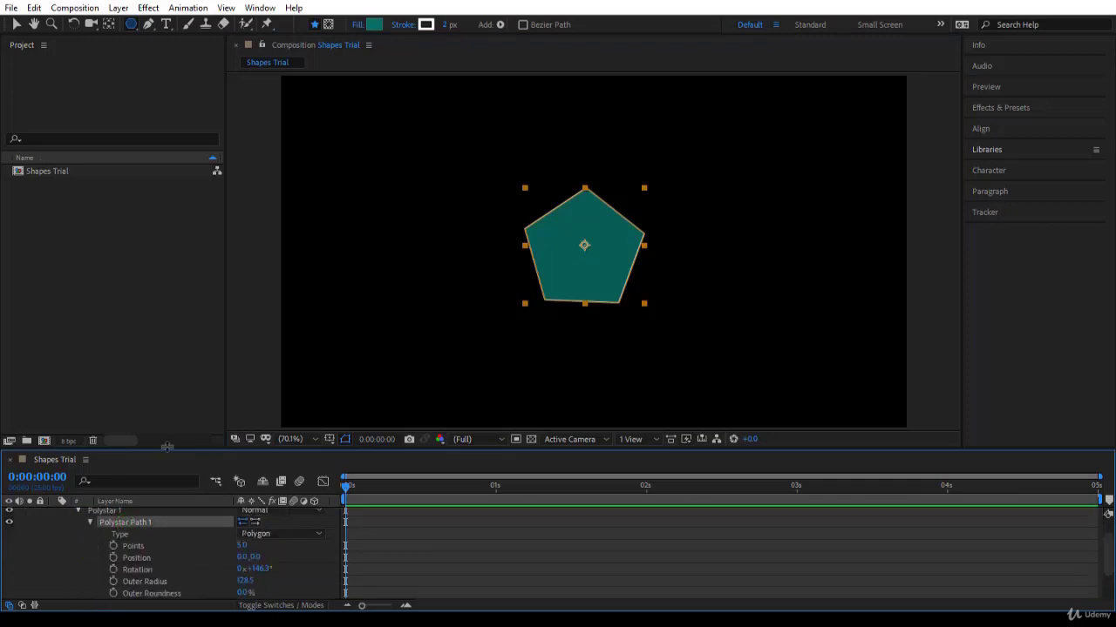
pyautogui.moveTo(165, 449); pyautogui.dragTo(166, 362)
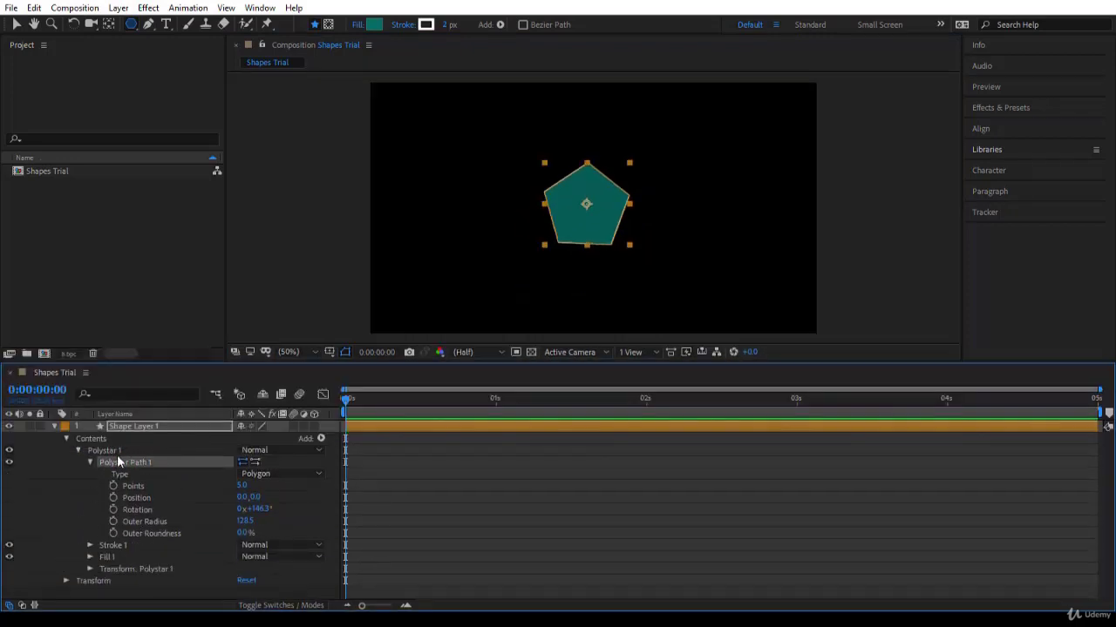
# Change the polystar Type to Star with 3 points and shift its position to 0,-12
pyautogui.click(258, 474)
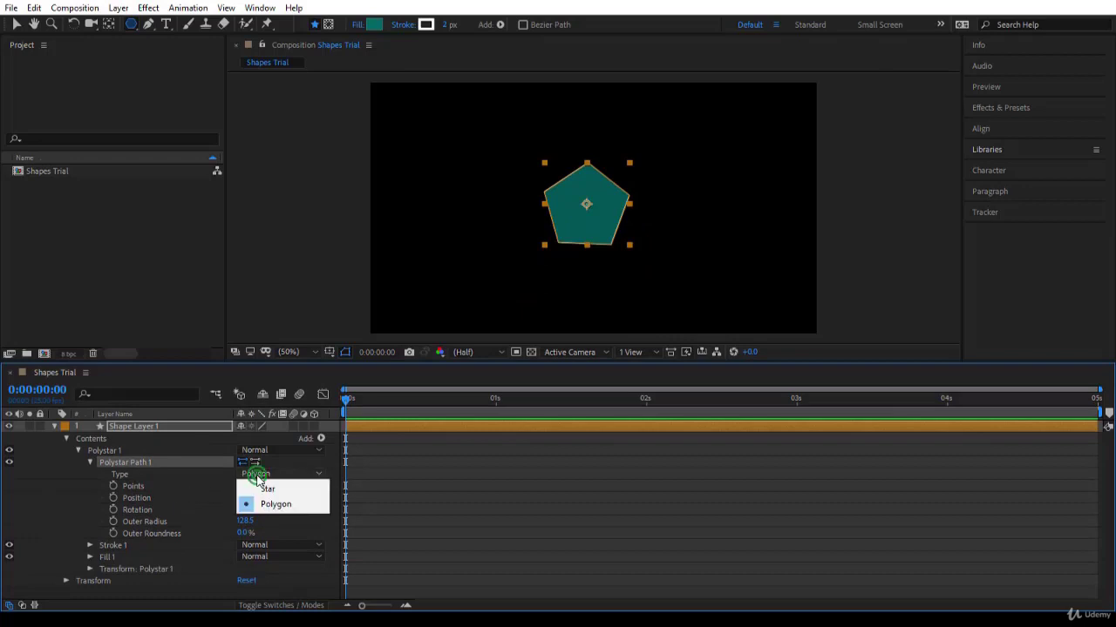
pyautogui.click(267, 490)
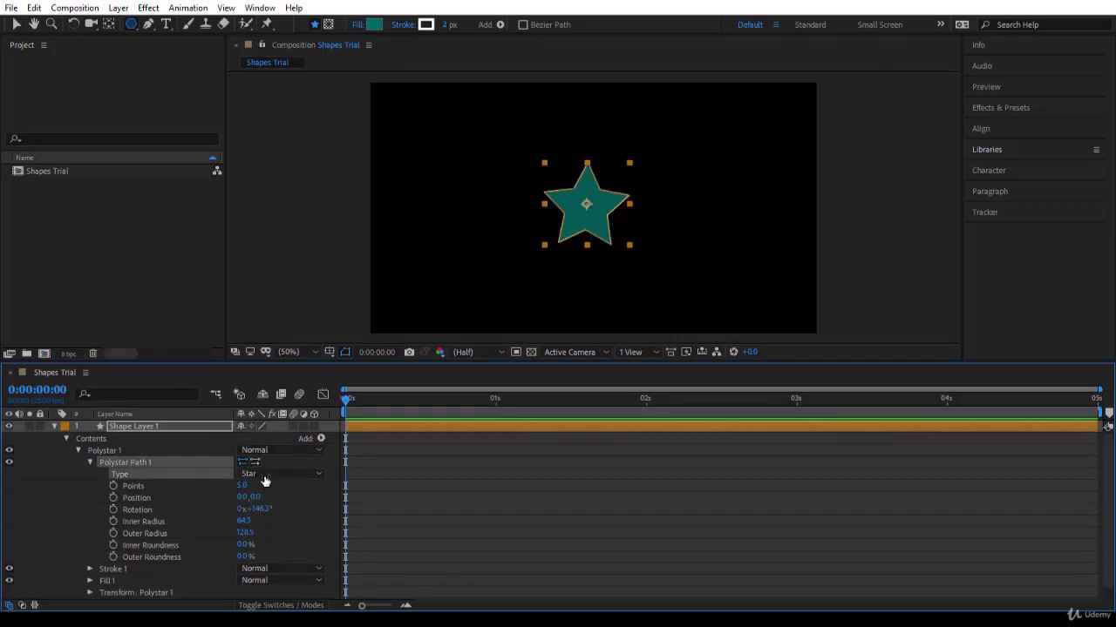
pyautogui.click(264, 475)
pyautogui.click(219, 488)
pyautogui.moveTo(245, 485)
pyautogui.mouseDown()
pyautogui.moveTo(315, 496)
pyautogui.moveTo(233, 501)
pyautogui.mouseUp()
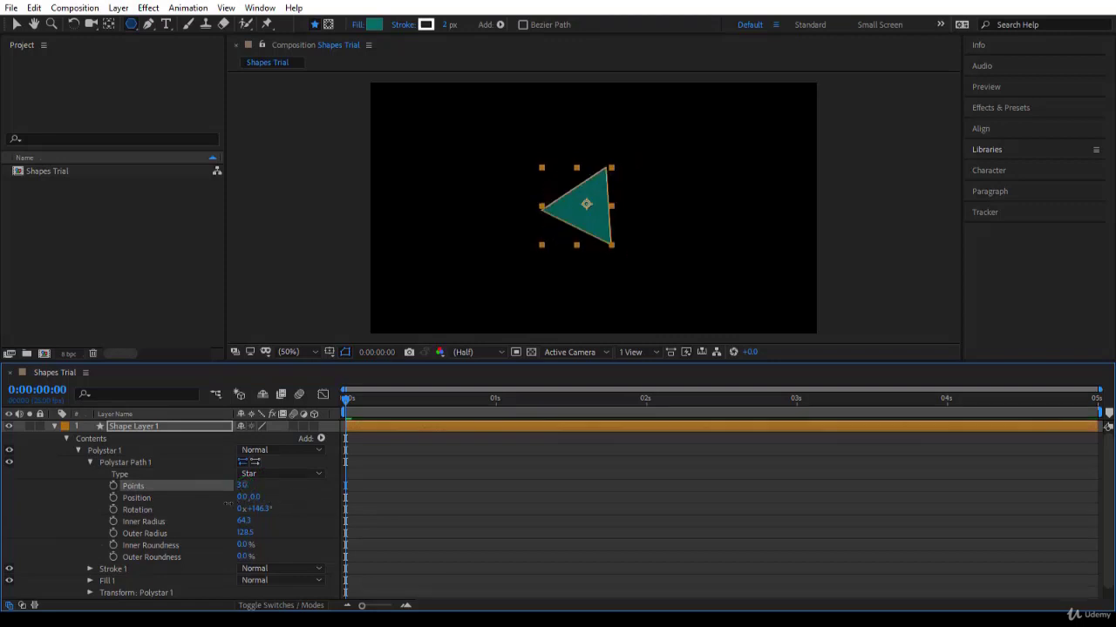
pyautogui.moveTo(253, 498)
pyautogui.mouseDown()
pyautogui.moveTo(256, 510)
pyautogui.moveTo(246, 509)
pyautogui.mouseUp()
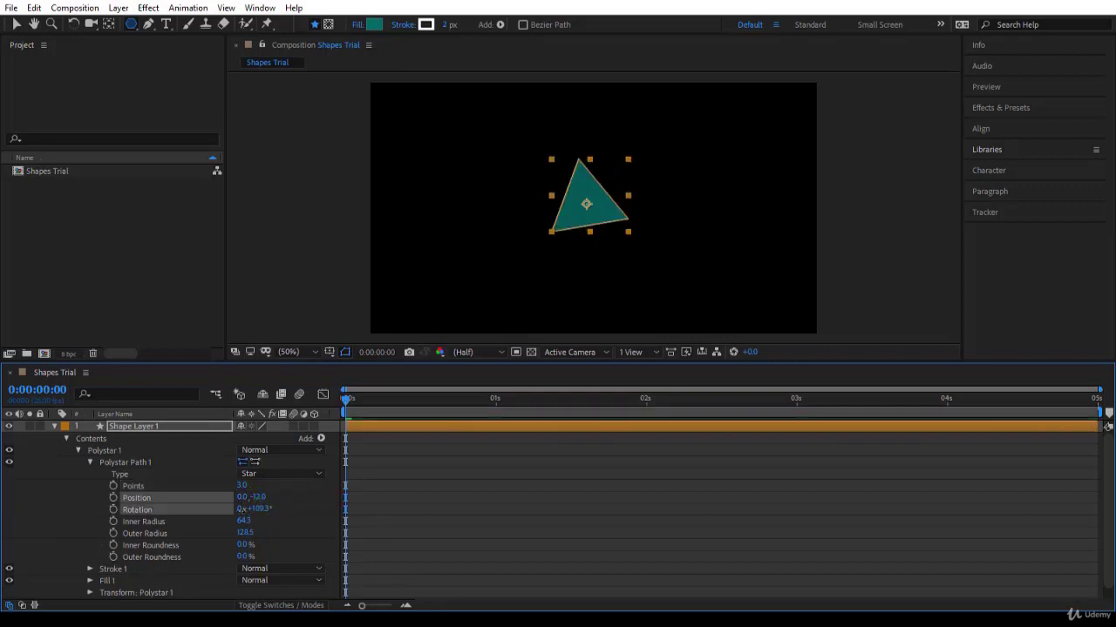
# Set star Rotation to 0, Inner Radius to 53.3, and Inner/Outer Roundness to 336% and 379%
pyautogui.click(259, 509)
pyautogui.write('0')
pyautogui.press('Return')
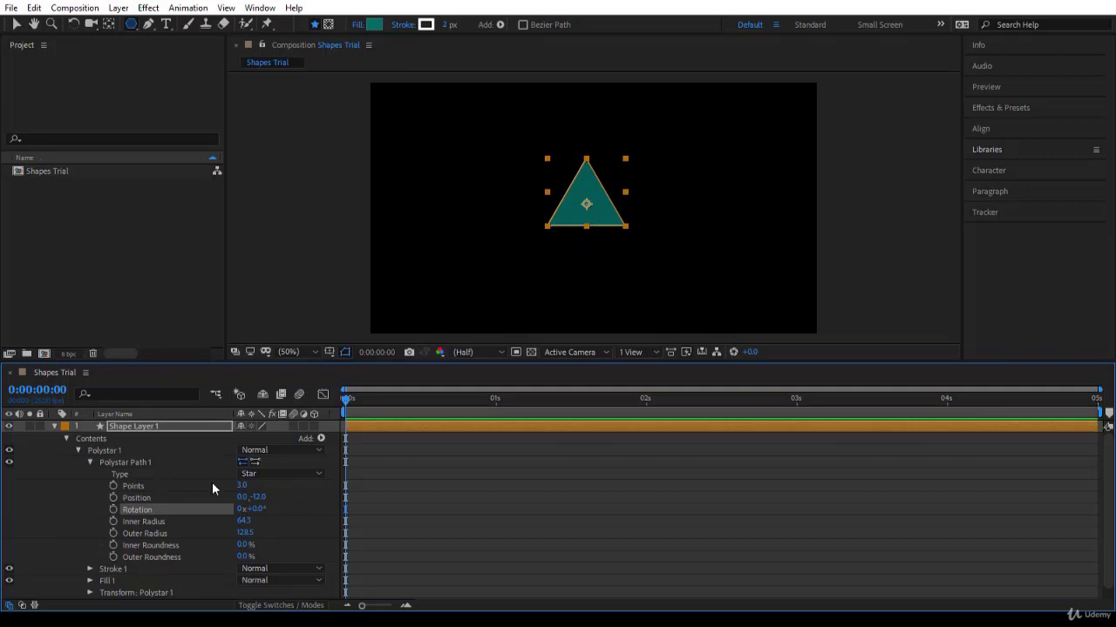
pyautogui.moveTo(244, 522); pyautogui.dragTo(455, 525)
pyautogui.moveTo(194, 545); pyautogui.dragTo(375, 566)
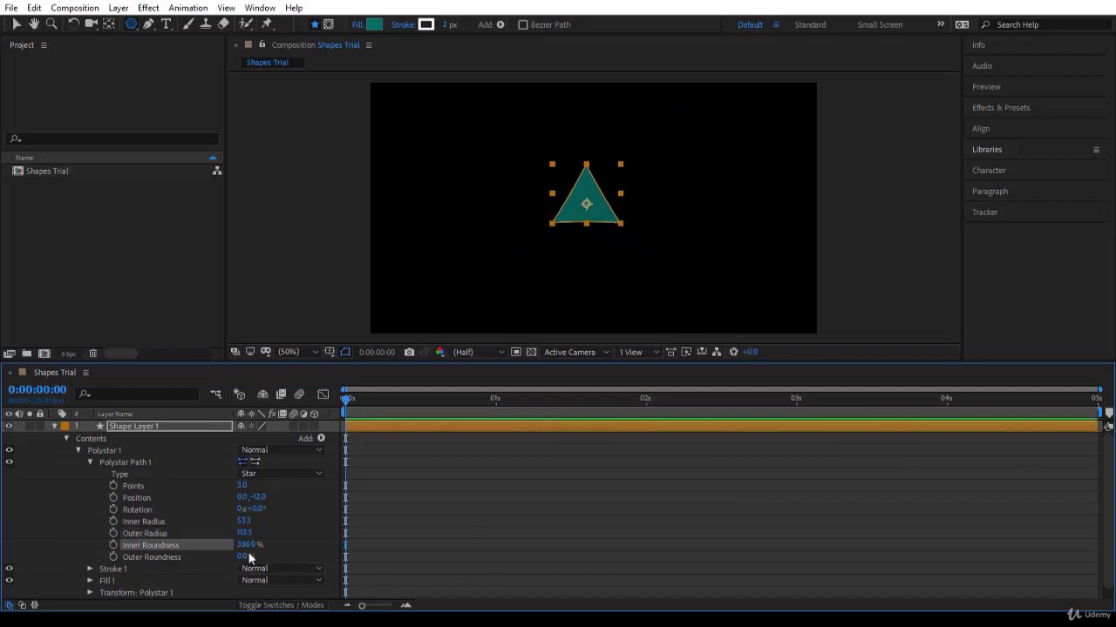
pyautogui.moveTo(249, 557); pyautogui.dragTo(510, 566)
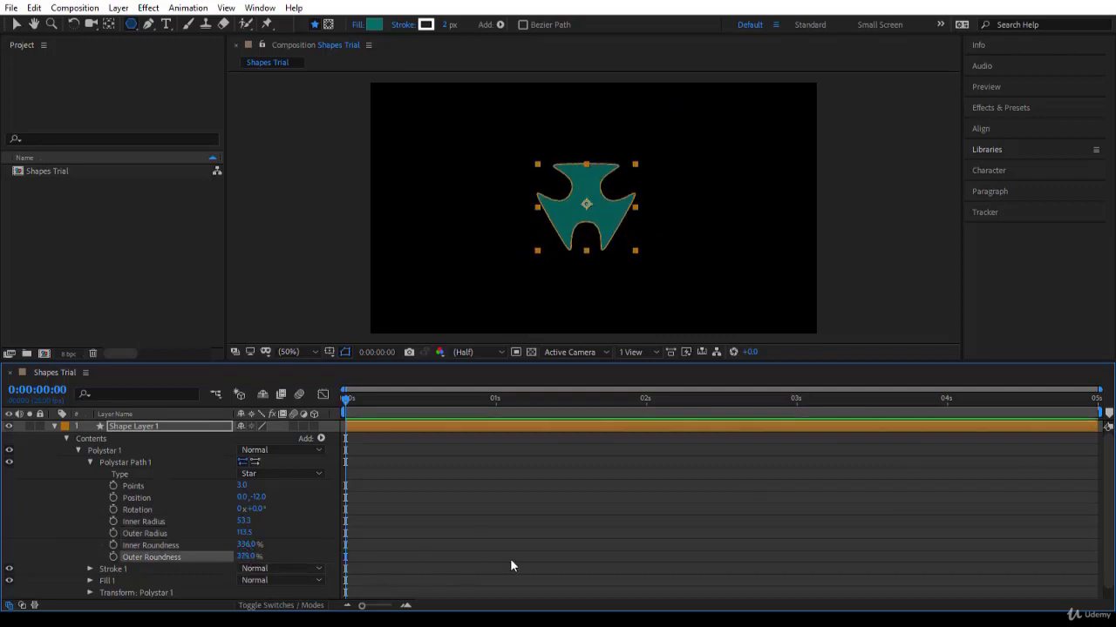
pyautogui.click(414, 262)
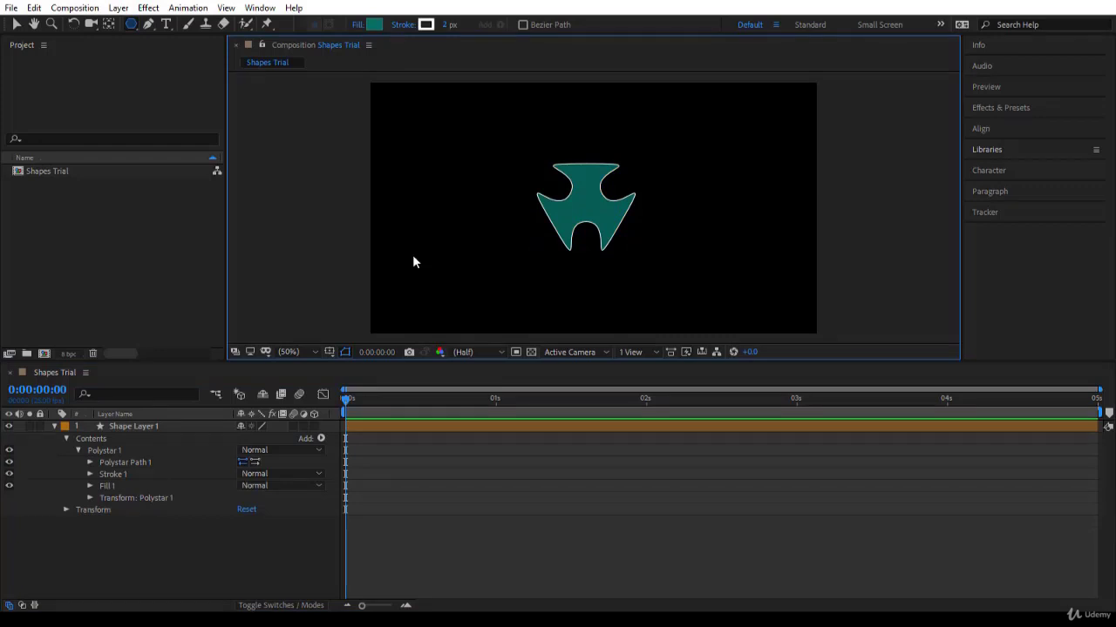